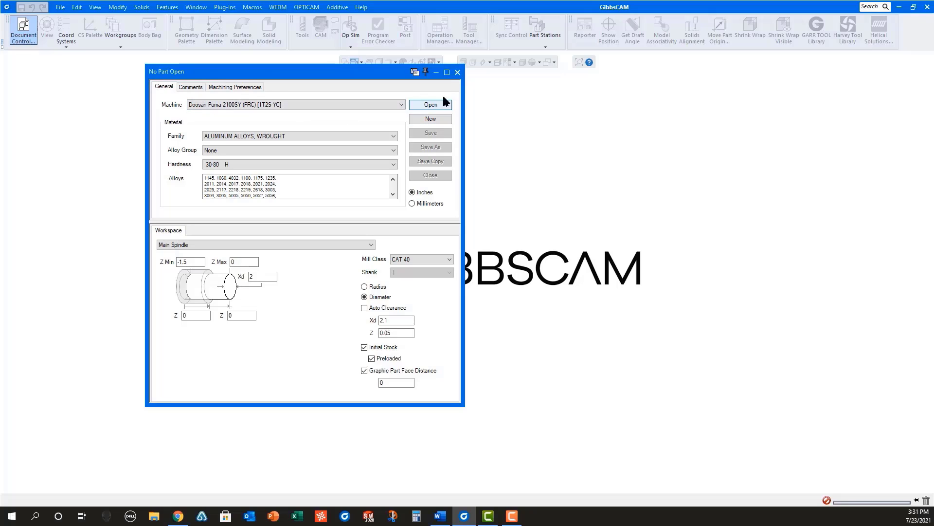
# Open the SOLIDWORKS file NEW Mill-Turn.SLDPRT from the GibbsCAM Tech Tips folder, replacing the existing NEW Mill-Turn.vnc.
pyautogui.click(458, 72)
pyautogui.click(61, 7)
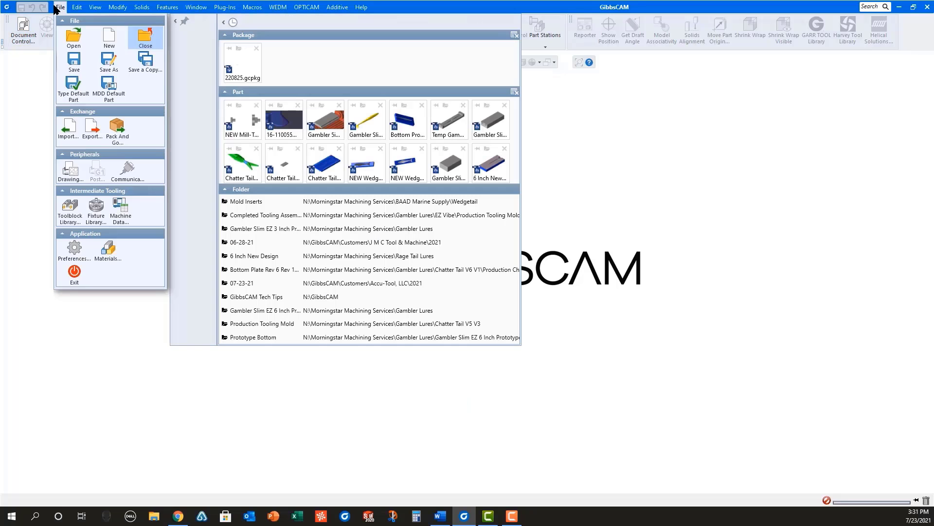
pyautogui.click(74, 37)
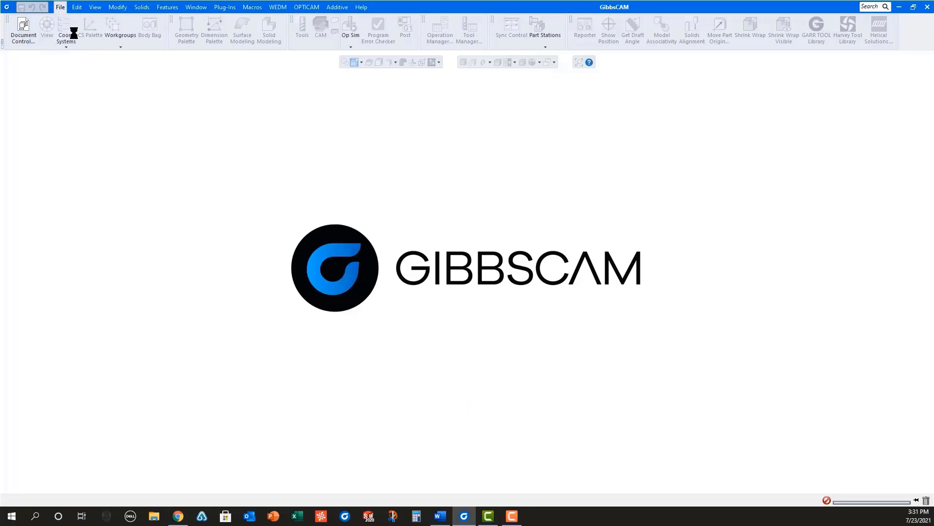
pyautogui.click(167, 72)
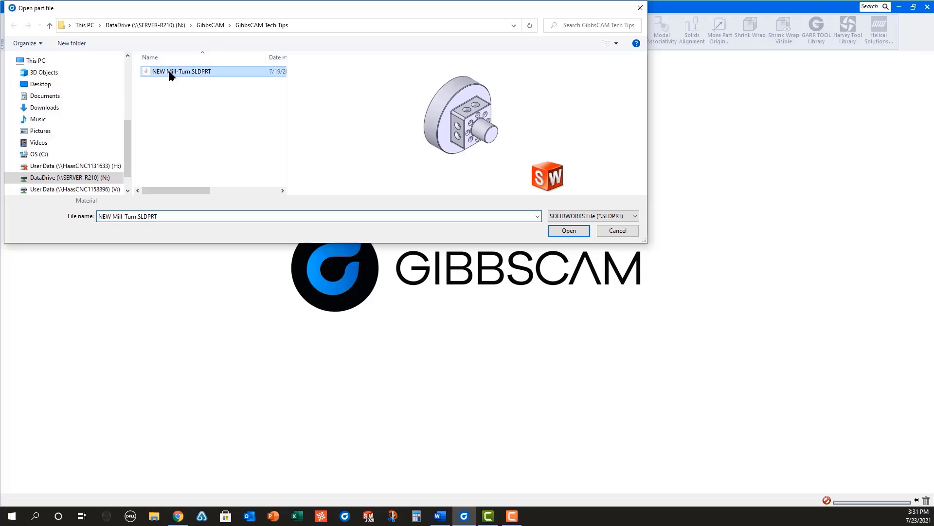
pyautogui.click(561, 234)
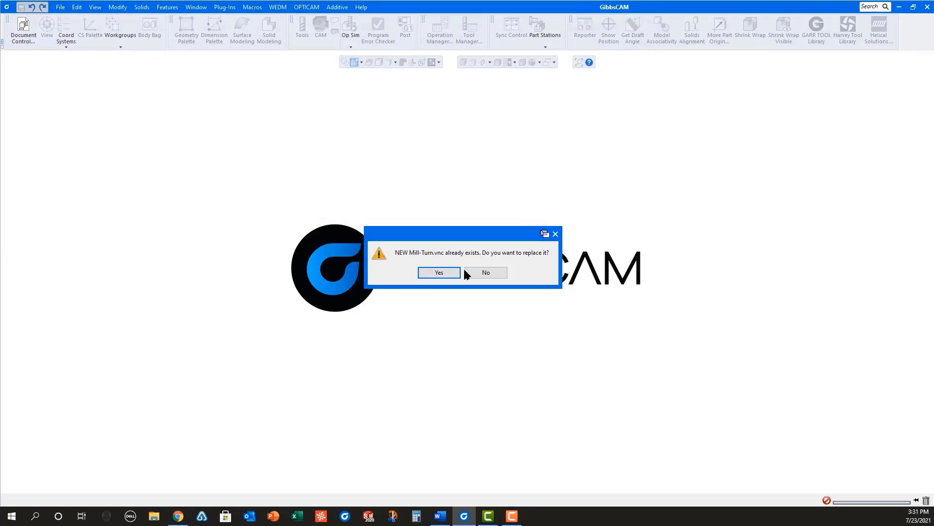
pyautogui.click(451, 268)
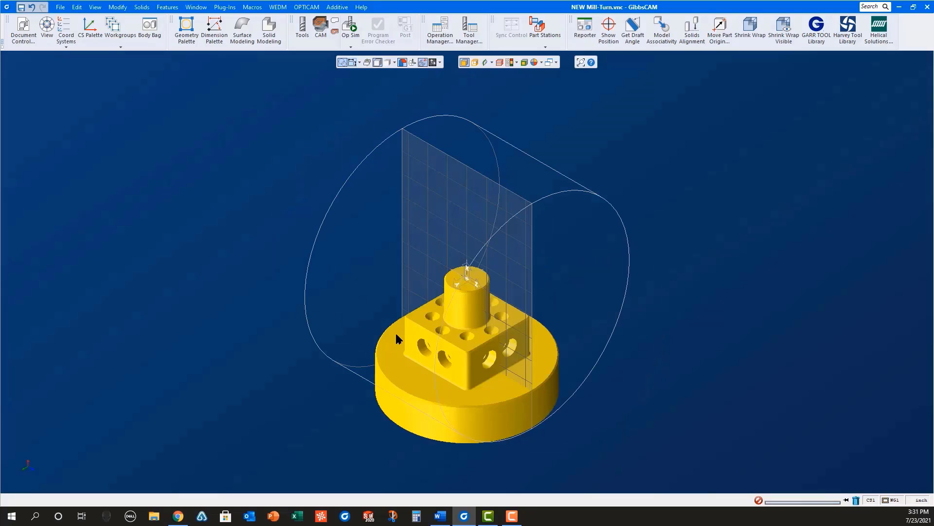
# Align the end face of the part's cylindrical boss to the main spindle's XY plane coordinate system.
pyautogui.click(67, 25)
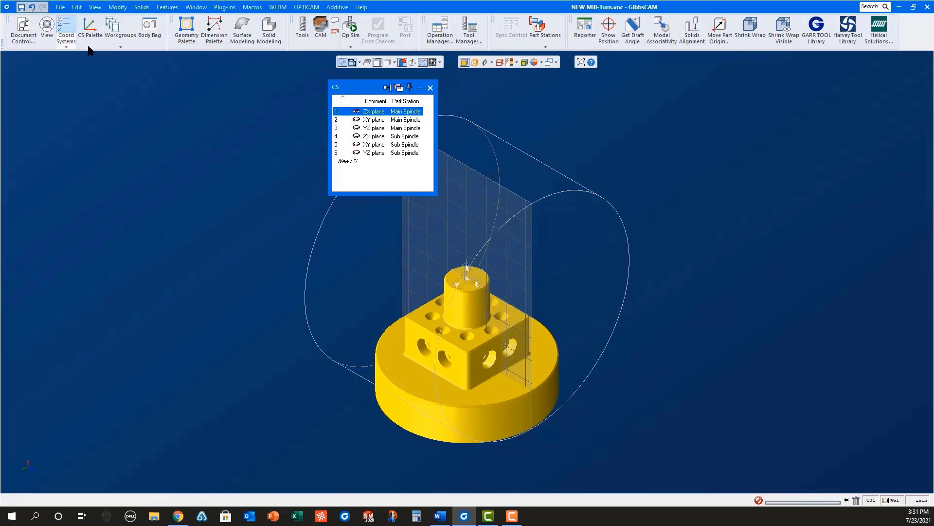
pyautogui.click(374, 119)
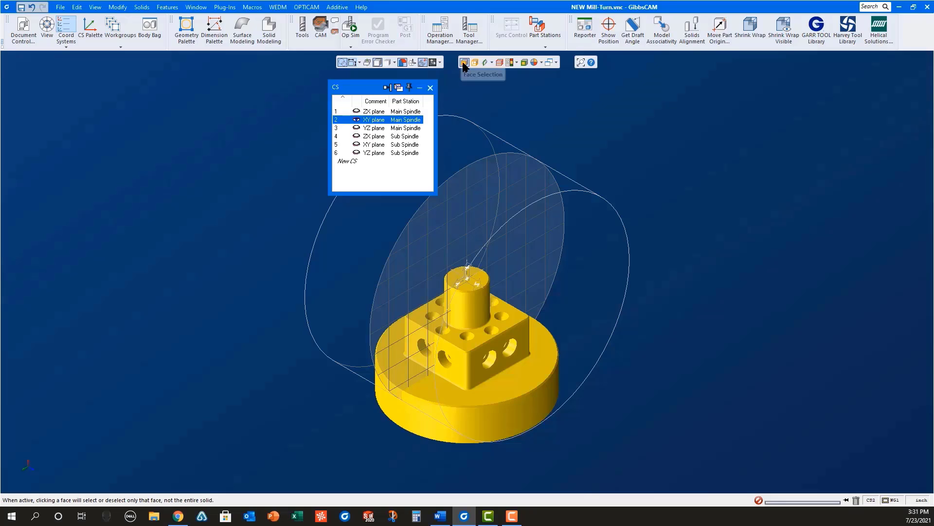
pyautogui.click(473, 277)
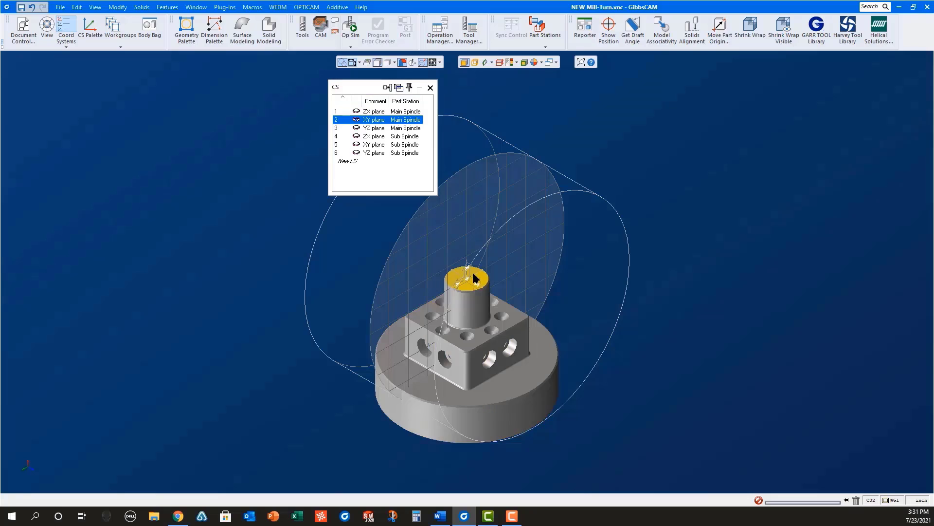
pyautogui.rightClick(473, 276)
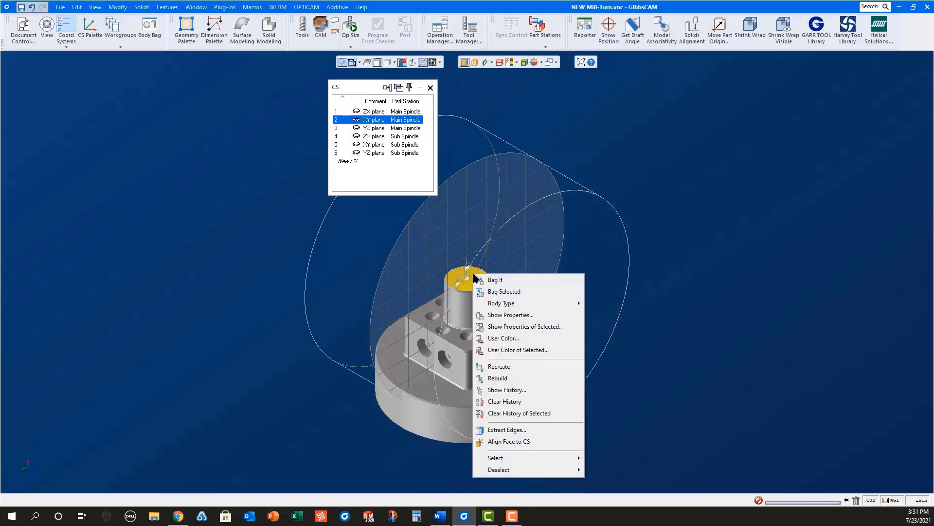
pyautogui.click(533, 444)
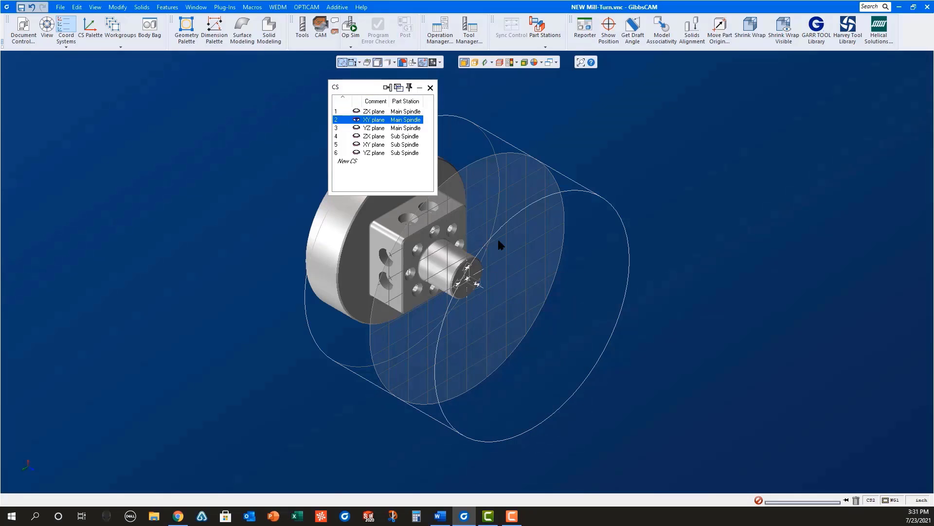
# Shrink-wrap the stock around the part with the main spindle's ZX plane active, and check the workspace settings of both spindles.
pyautogui.click(395, 111)
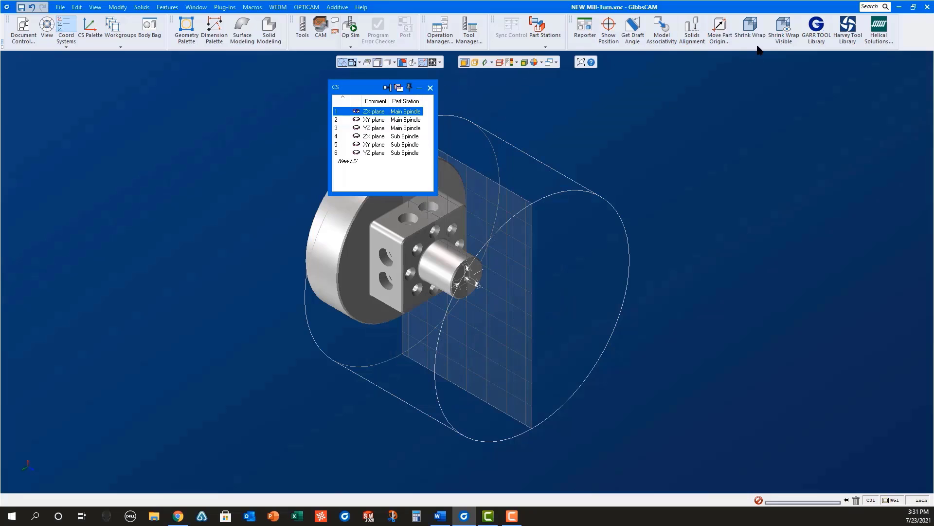
pyautogui.click(752, 31)
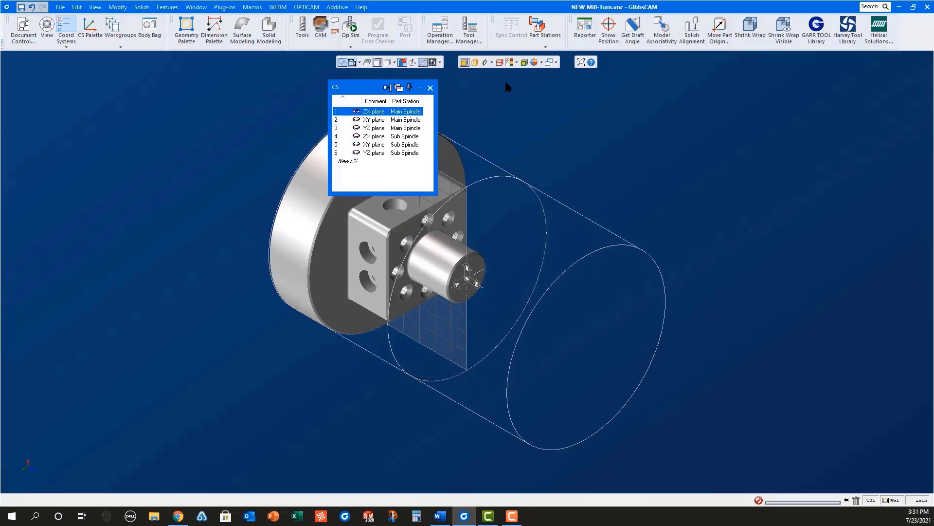
pyautogui.click(24, 34)
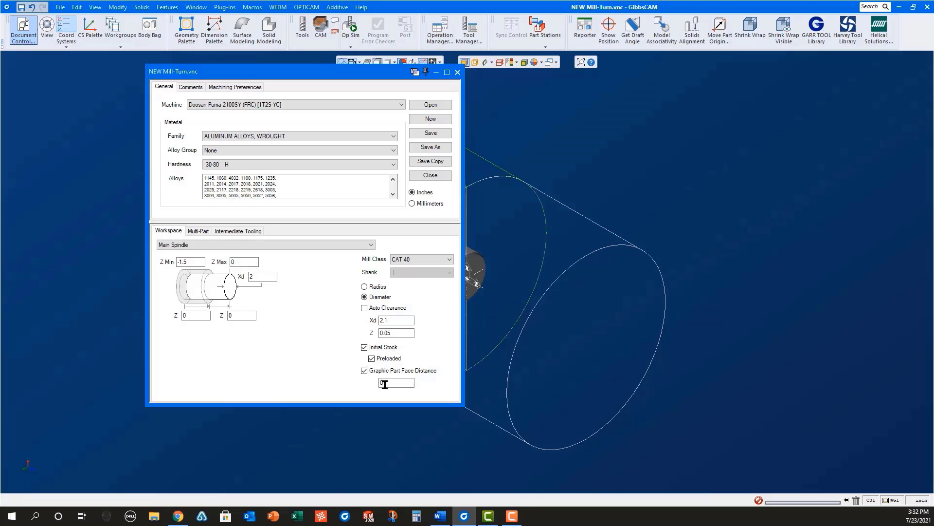
pyautogui.click(311, 245)
pyautogui.click(256, 258)
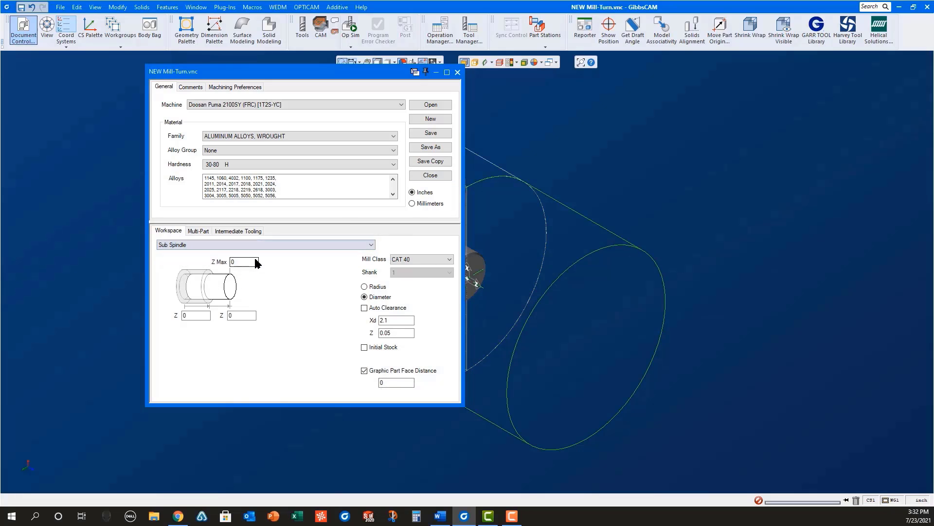
pyautogui.click(457, 72)
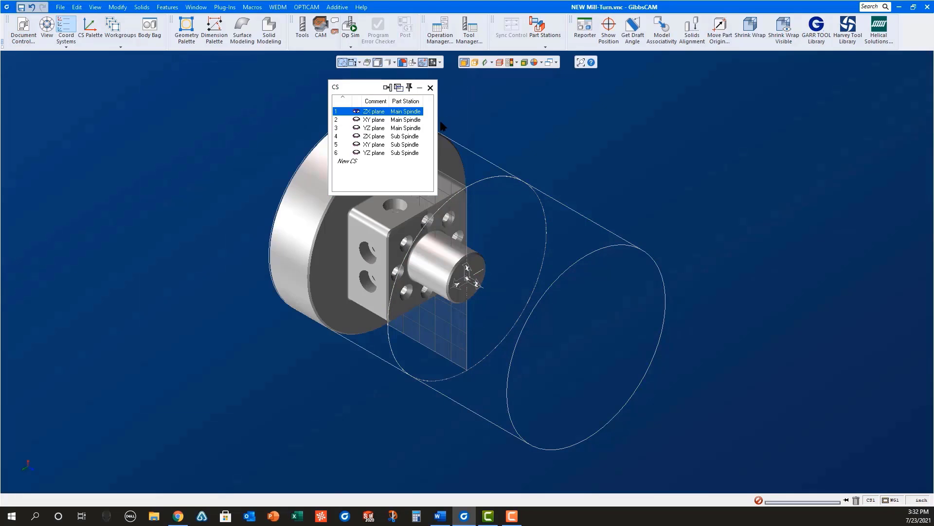
# Put the part in the Body Bag, name it "Part in Main", and place a copy of it in the workspace.
pyautogui.doubleClick(298, 239)
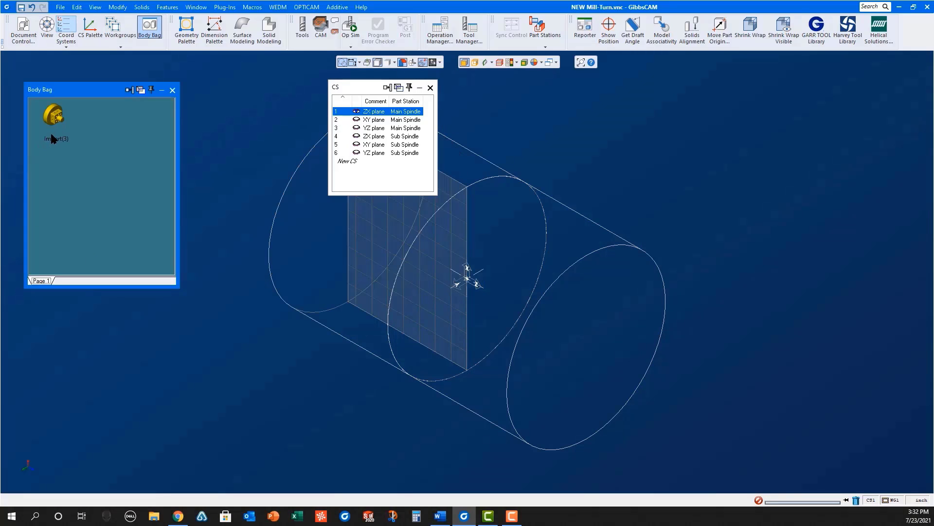
pyautogui.click(52, 140)
pyautogui.click(51, 139)
pyautogui.write('Part in Main')
pyautogui.click(66, 184)
pyautogui.click(55, 117)
pyautogui.doubleClick(54, 117)
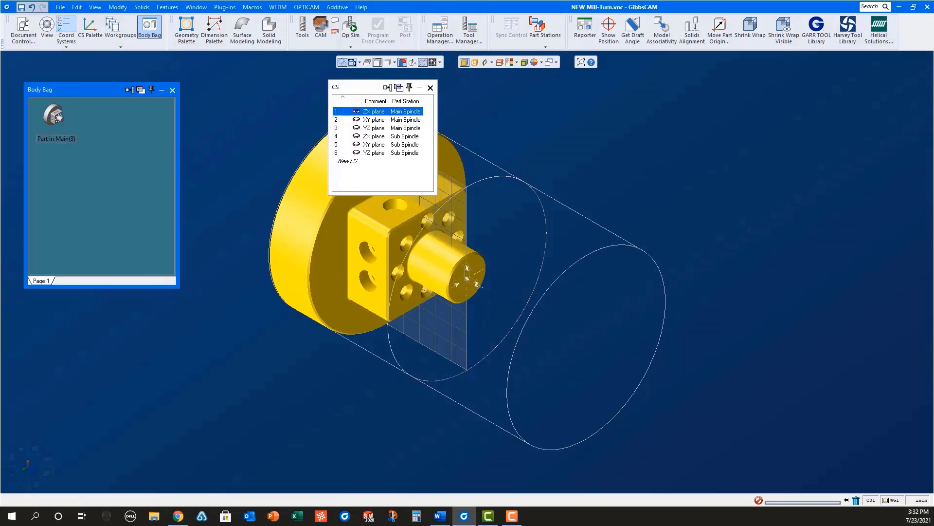
# Translate the selected copy of the part by a Z offset of 1.5 with Xd and Y at 0.
pyautogui.click(149, 10)
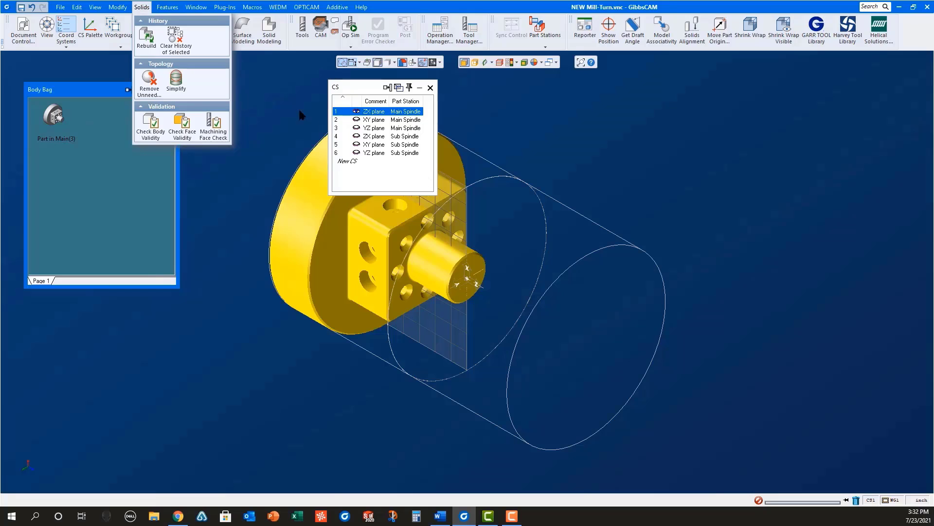
pyautogui.moveTo(118, 7)
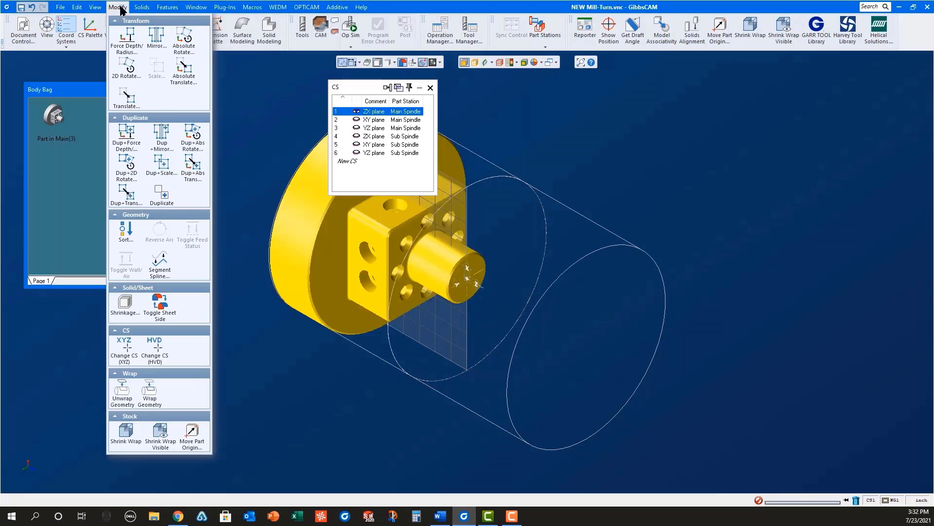
pyautogui.click(125, 100)
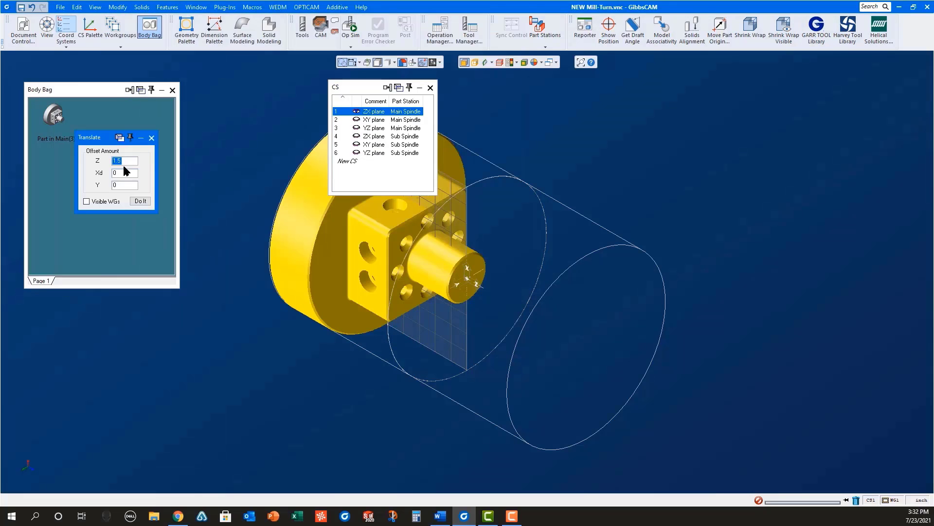
pyautogui.click(140, 201)
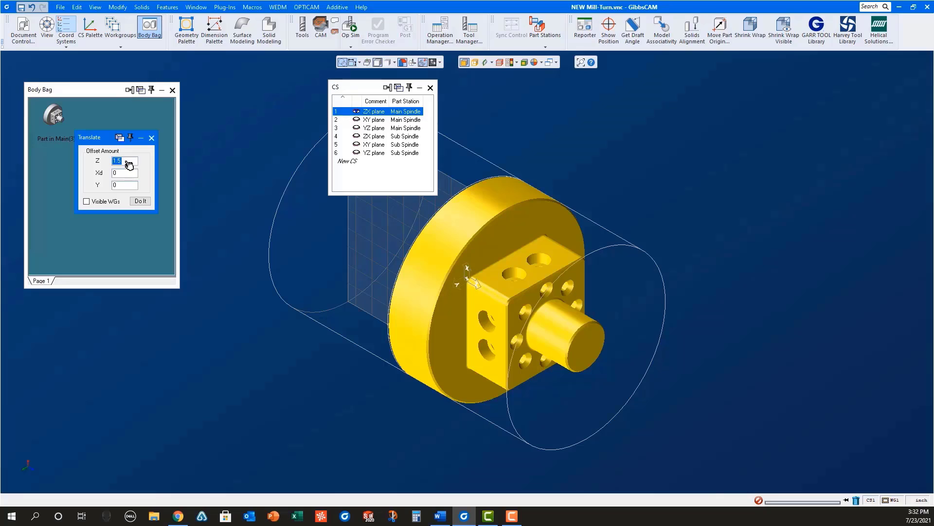
# Assign the translated part to the sub spindle's ZX plane coordinate system using Change CS (XYZ).
pyautogui.click(397, 138)
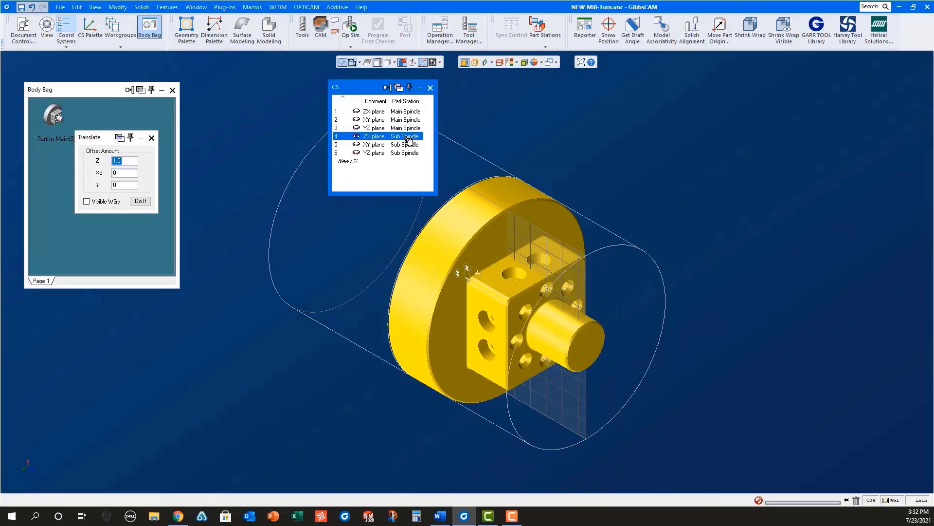
pyautogui.rightClick(408, 140)
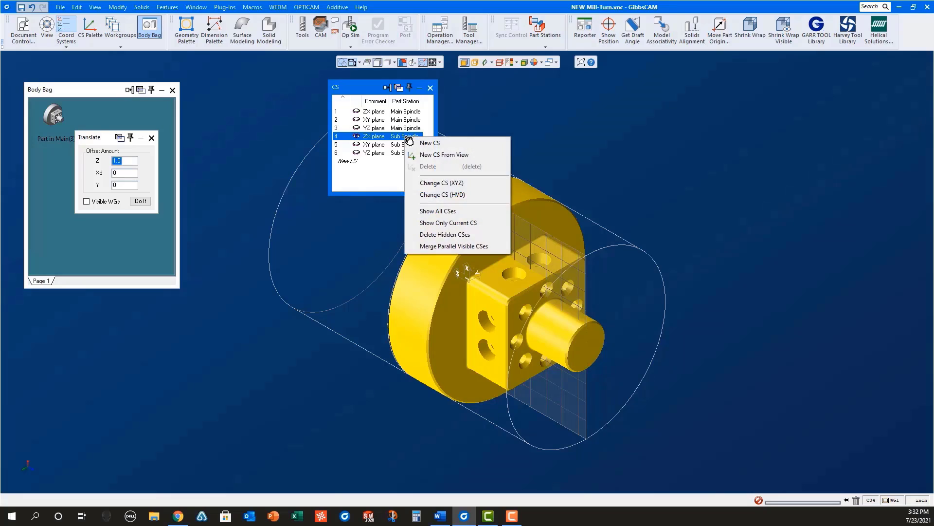
pyautogui.click(447, 184)
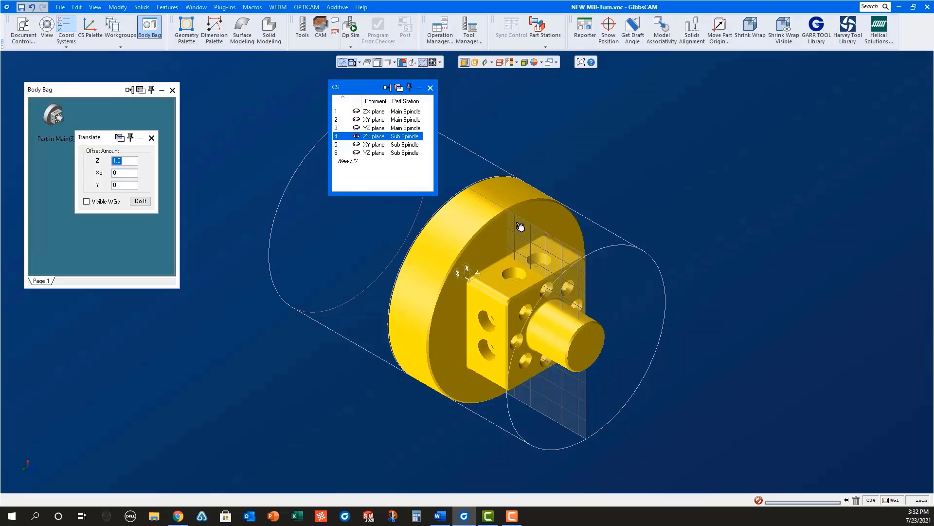
# Name the translated copy "Part in Sub" in the Body Bag, and return both parts to the workspace.
pyautogui.doubleClick(484, 221)
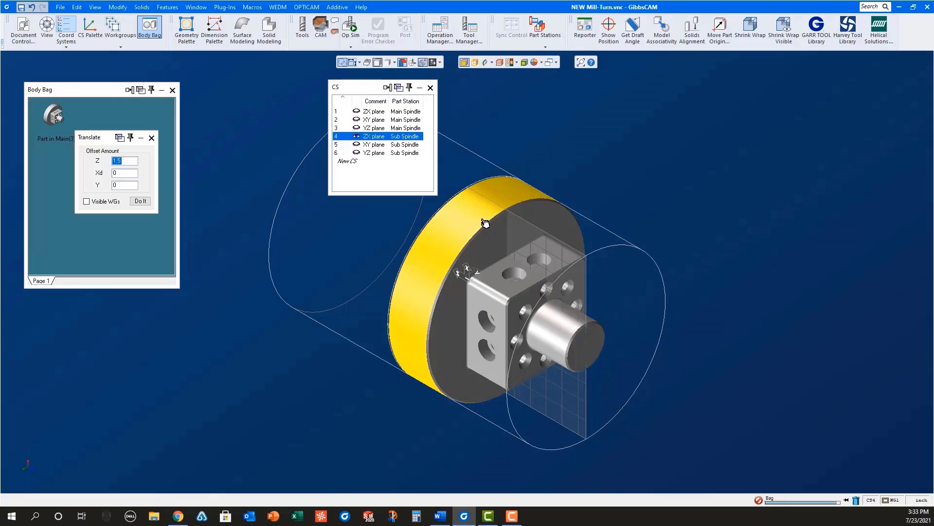
pyautogui.click(151, 138)
pyautogui.click(102, 137)
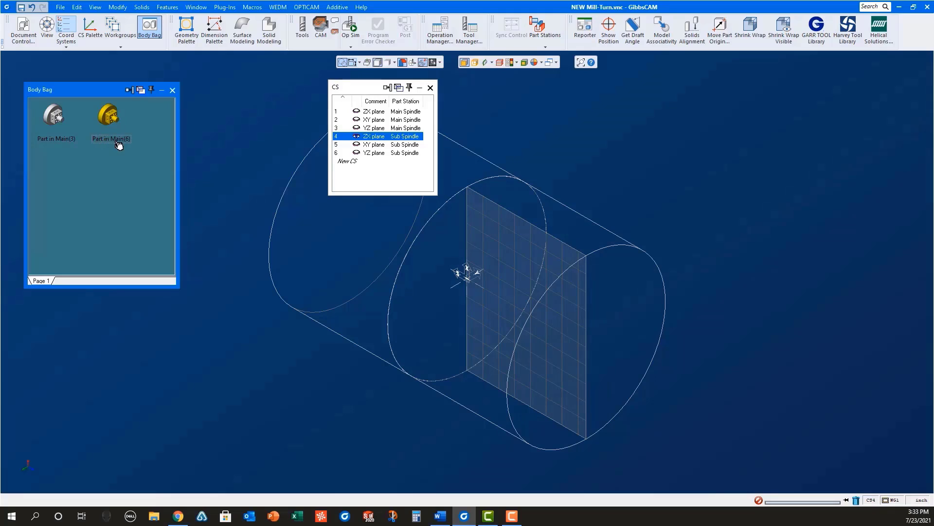
pyautogui.click(116, 141)
pyautogui.click(128, 140)
pyautogui.press('BackSpace')
pyautogui.press('BackSpace')
pyautogui.press('BackSpace')
pyautogui.press('BackSpace')
pyautogui.write('Sub')
pyautogui.click(171, 369)
pyautogui.doubleClick(52, 113)
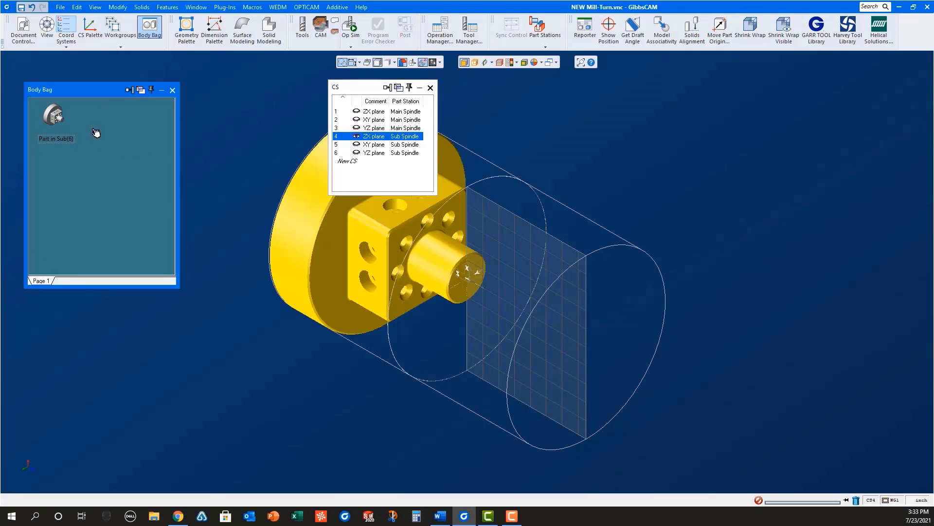
pyautogui.doubleClick(58, 123)
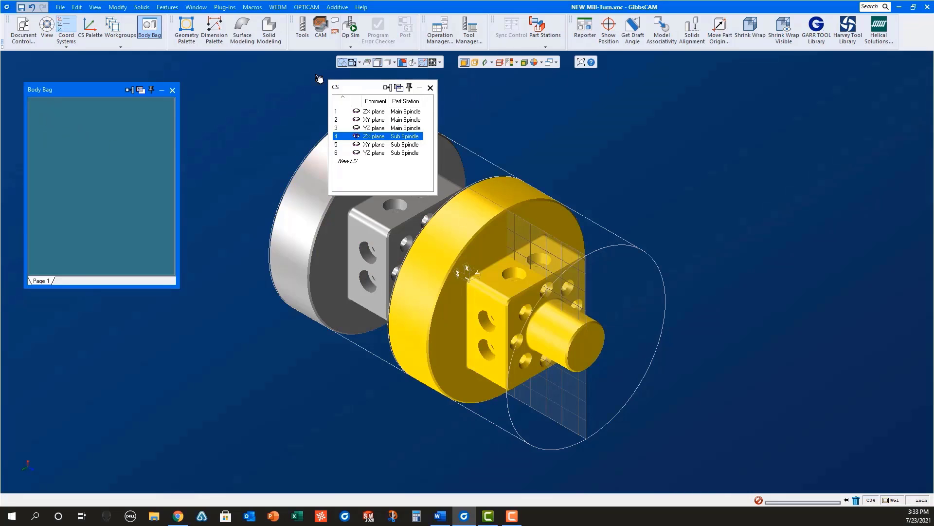
# Rename workgroup 1 as "Blank" and add a second workgroup named "Check".
pyautogui.click(135, 37)
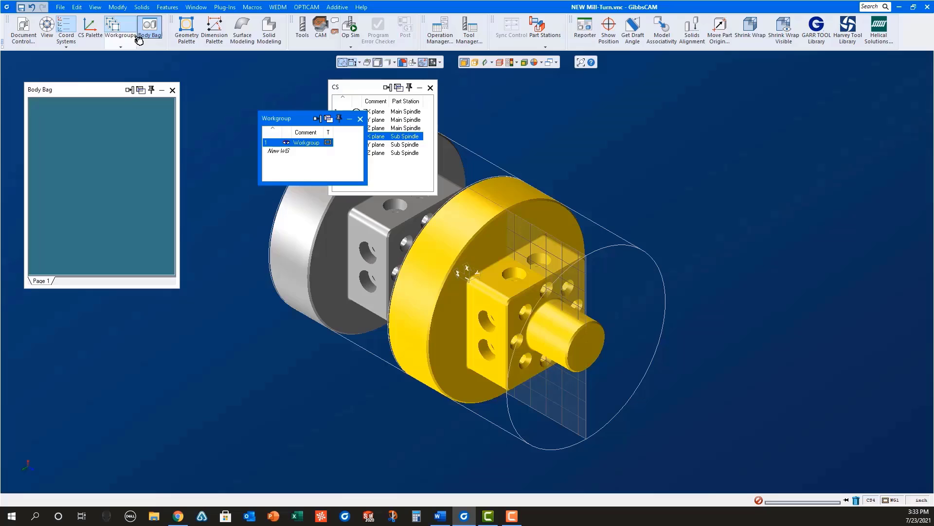
pyautogui.click(310, 142)
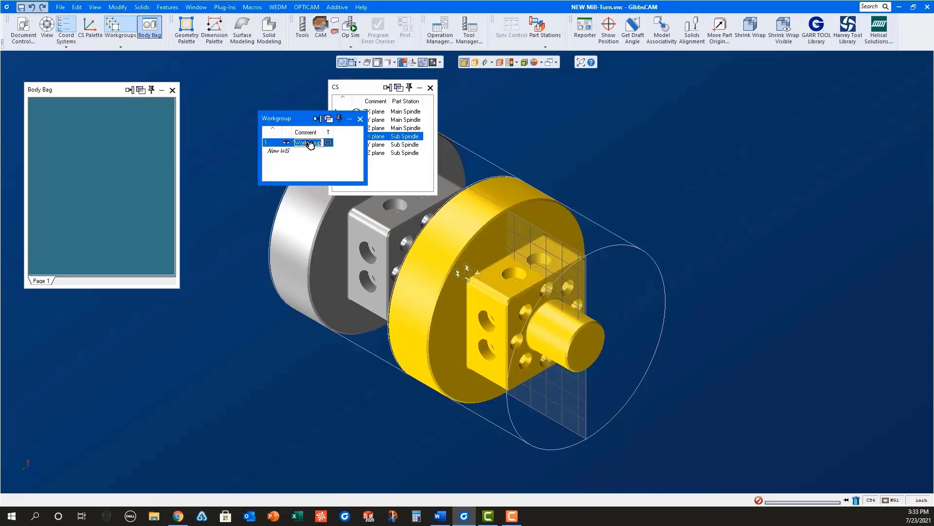
pyautogui.write('Blank')
pyautogui.click(284, 153)
pyautogui.click(285, 152)
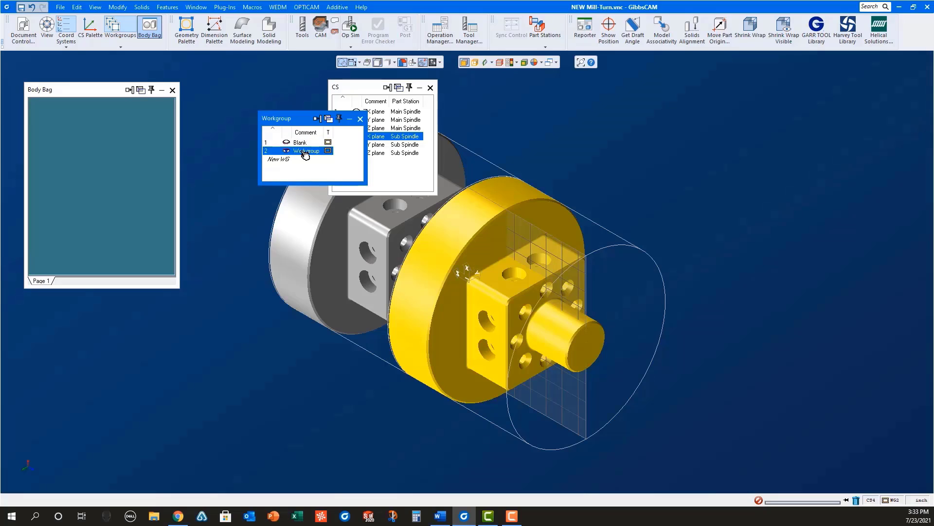
pyautogui.click(305, 151)
pyautogui.write('Check')
pyautogui.press('Return')
# Extract the sub spindle part's turned profile into the Check workgroup using the Profiler.
pyautogui.click(485, 63)
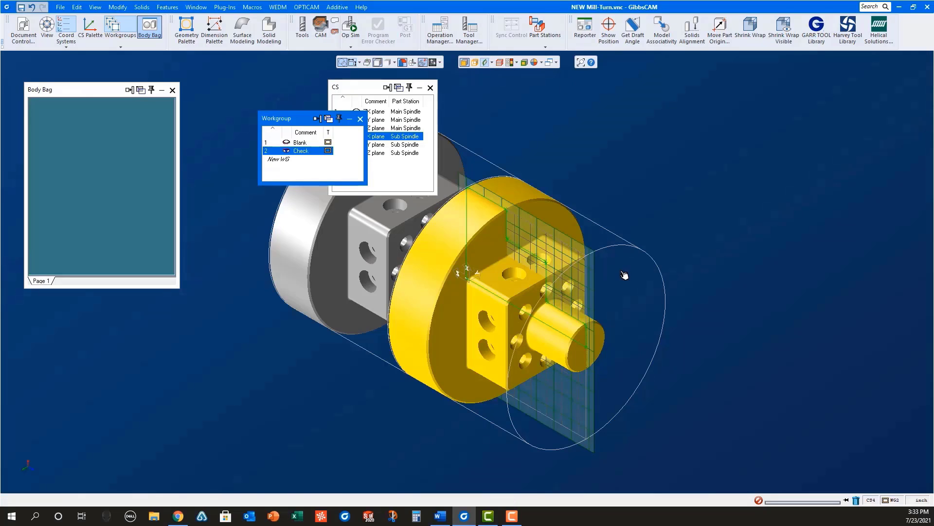
pyautogui.scroll(-2, 575, 227)
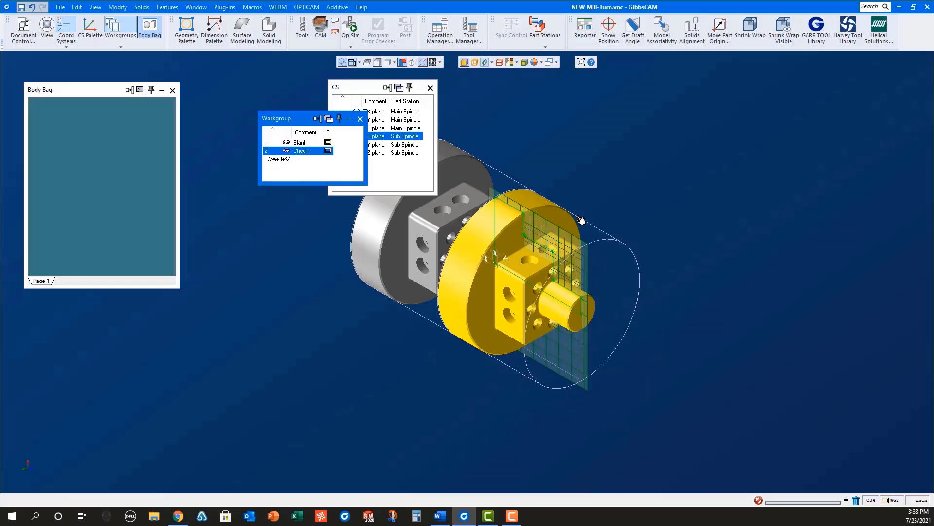
pyautogui.click(536, 242)
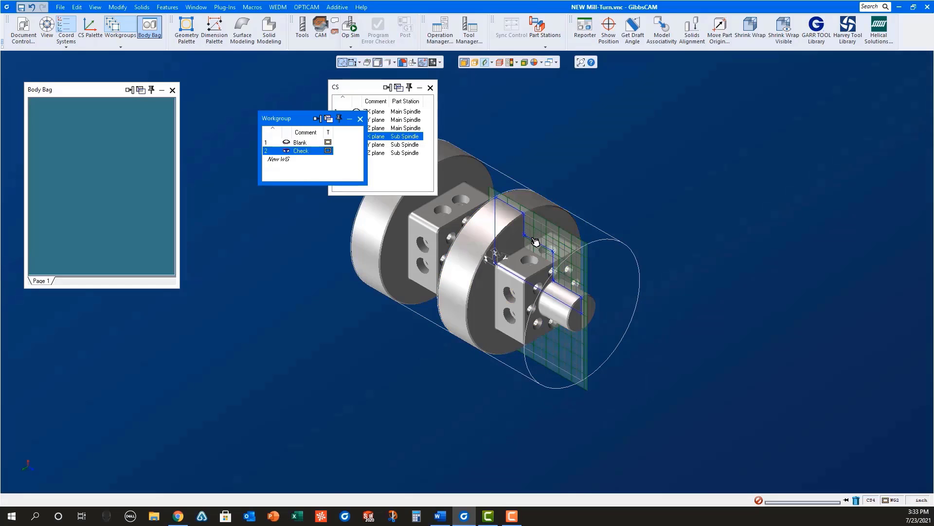
pyautogui.rightClick(534, 239)
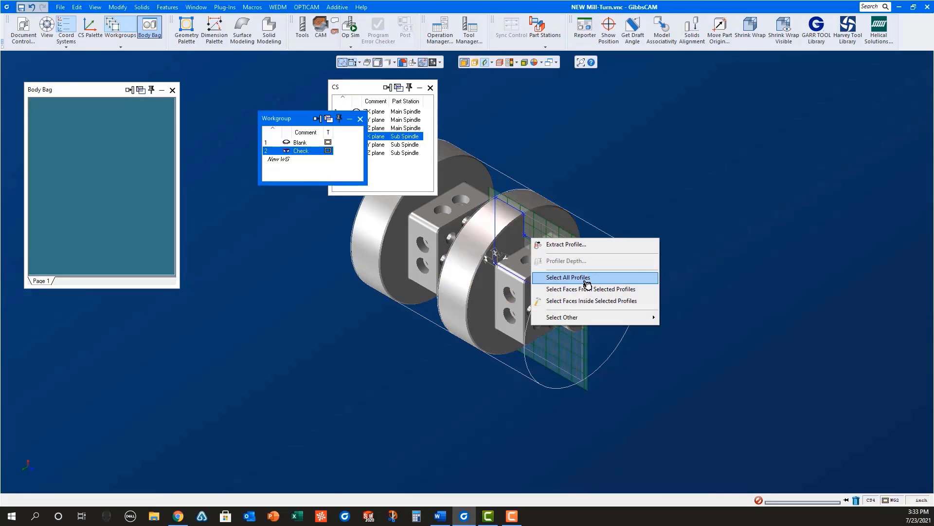
pyautogui.click(567, 244)
pyautogui.click(203, 180)
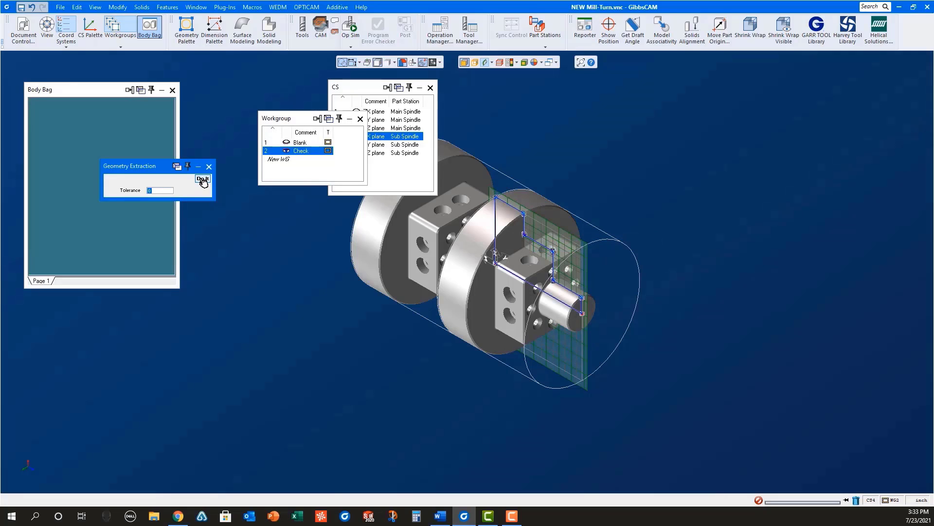
# Extract the main spindle part's turned profile in the main spindle's ZX plane coordinate system, and turn off the Profiler.
pyautogui.click(360, 119)
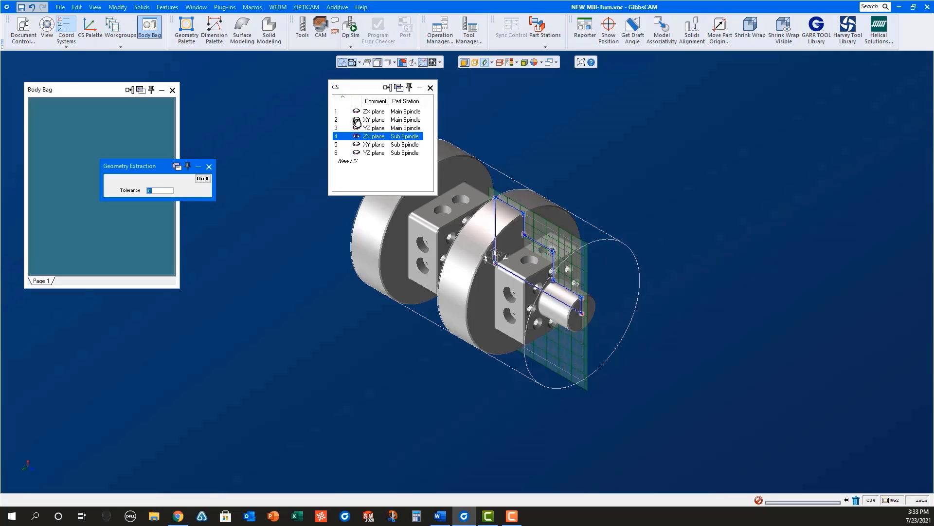
pyautogui.click(382, 112)
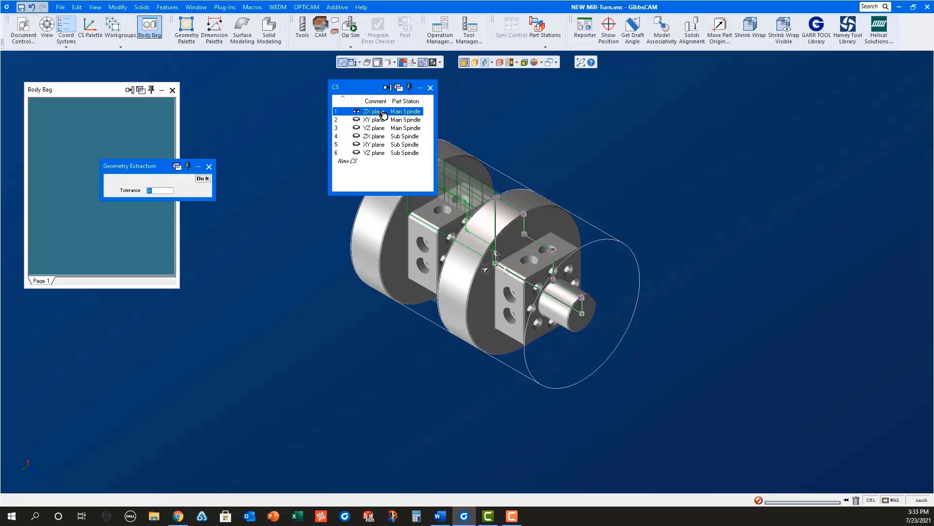
pyautogui.rightClick(457, 195)
pyautogui.click(488, 202)
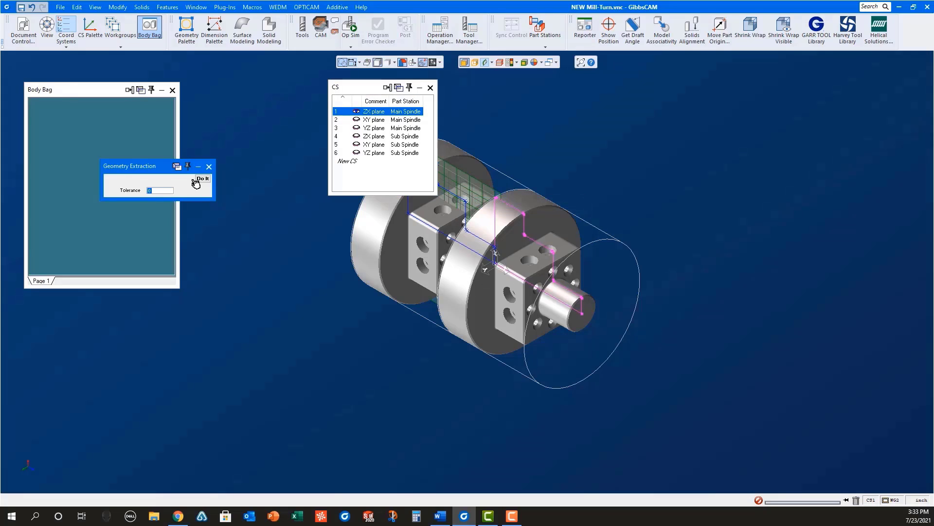
pyautogui.click(202, 179)
pyautogui.click(209, 167)
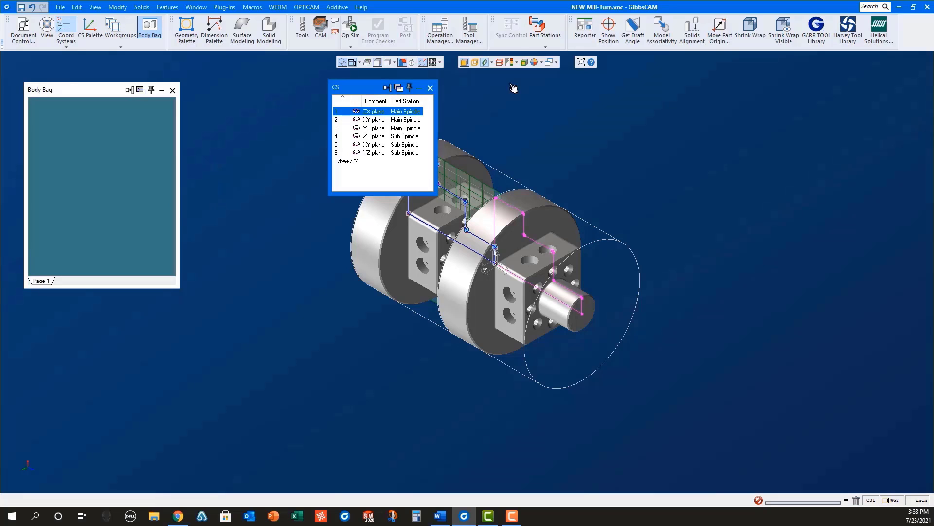
pyautogui.click(485, 62)
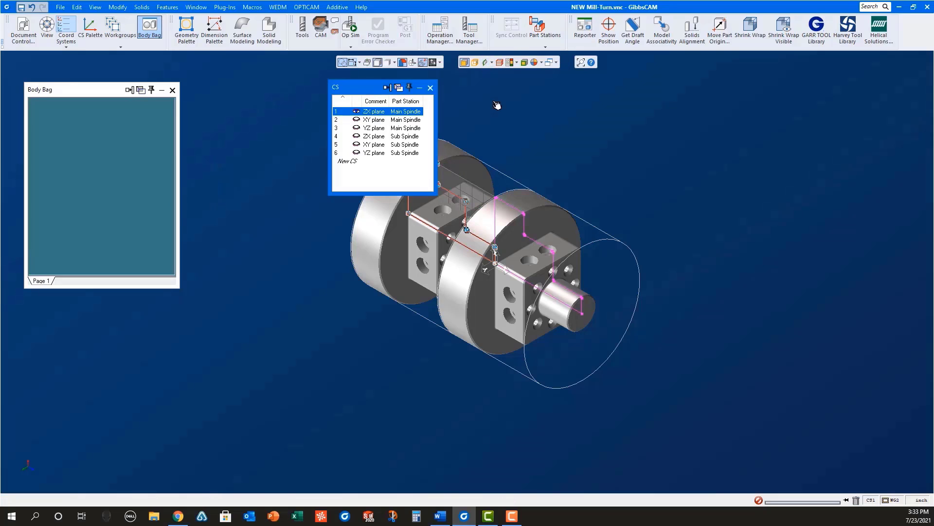
pyautogui.click(461, 111)
pyautogui.click(430, 87)
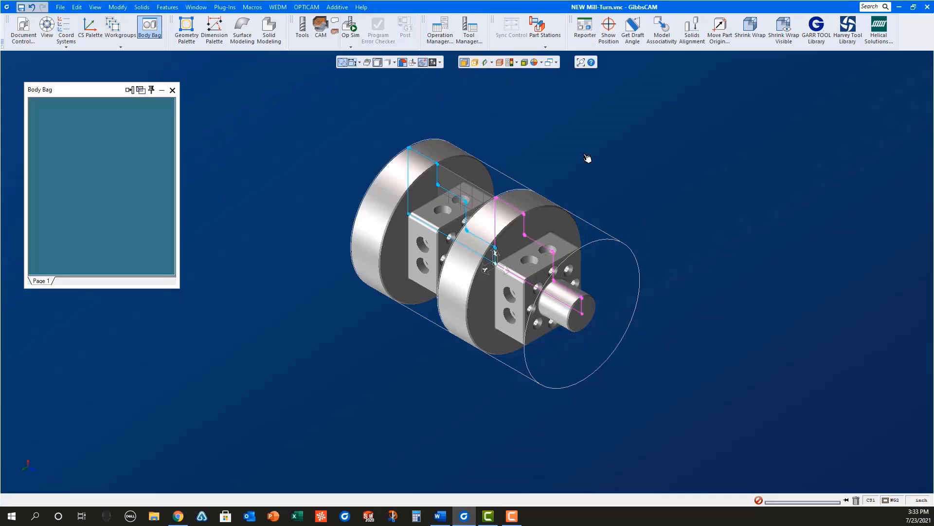
# Set the Graphic Part Face Distance to 2 in the document setup to separate the two spindle parts.
pyautogui.click(46, 27)
pyautogui.click(864, 57)
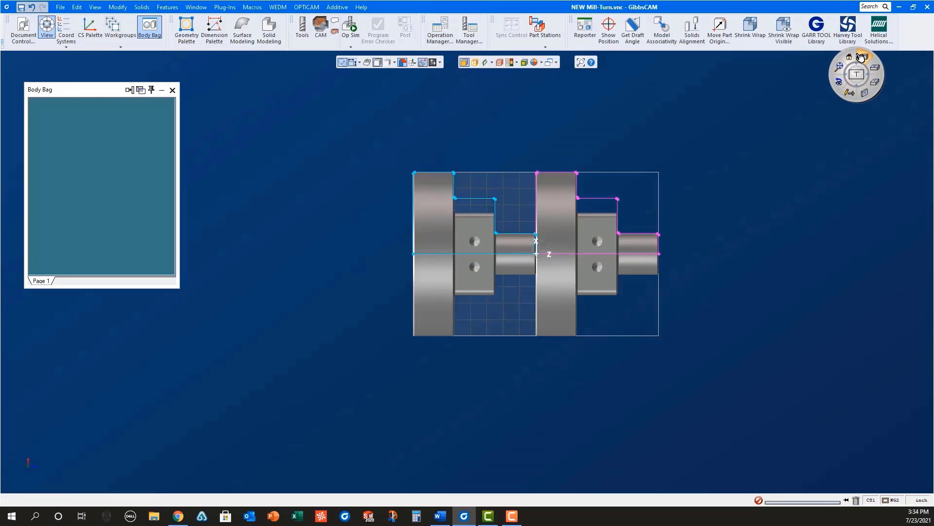
pyautogui.click(839, 67)
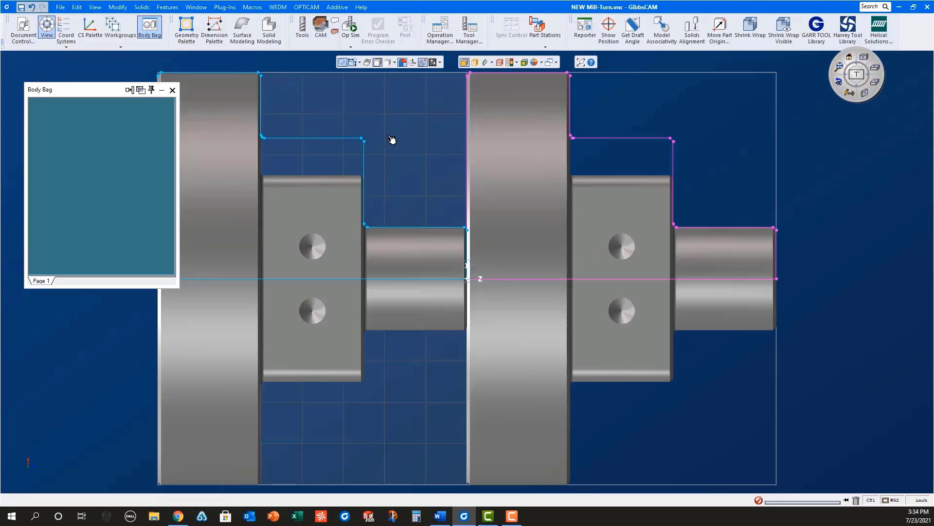
pyautogui.click(173, 91)
pyautogui.click(22, 28)
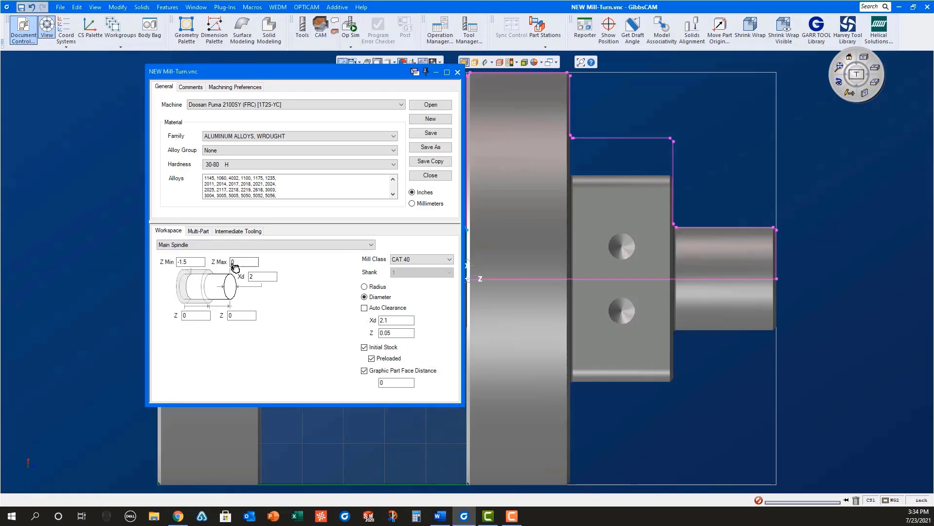
pyautogui.doubleClick(395, 383)
pyautogui.write('2')
pyautogui.click(852, 97)
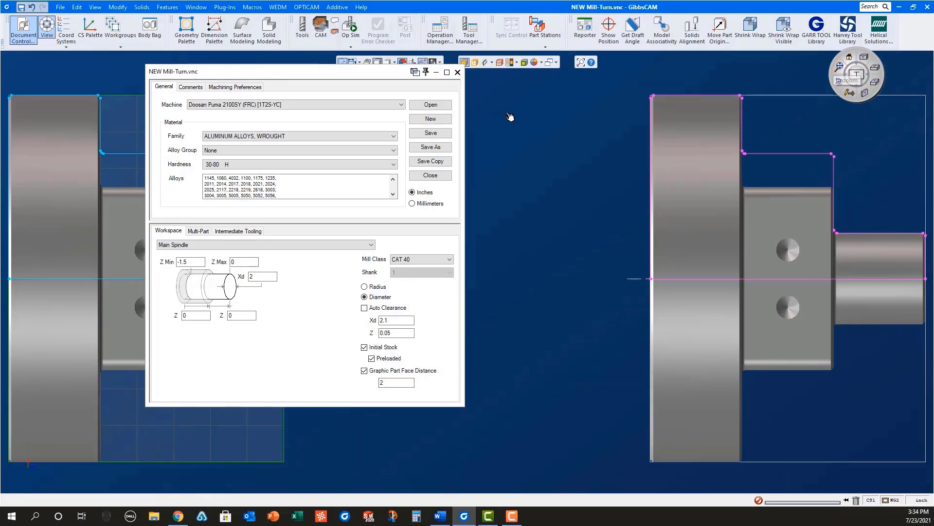
pyautogui.moveTo(339, 77); pyautogui.dragTo(507, 116)
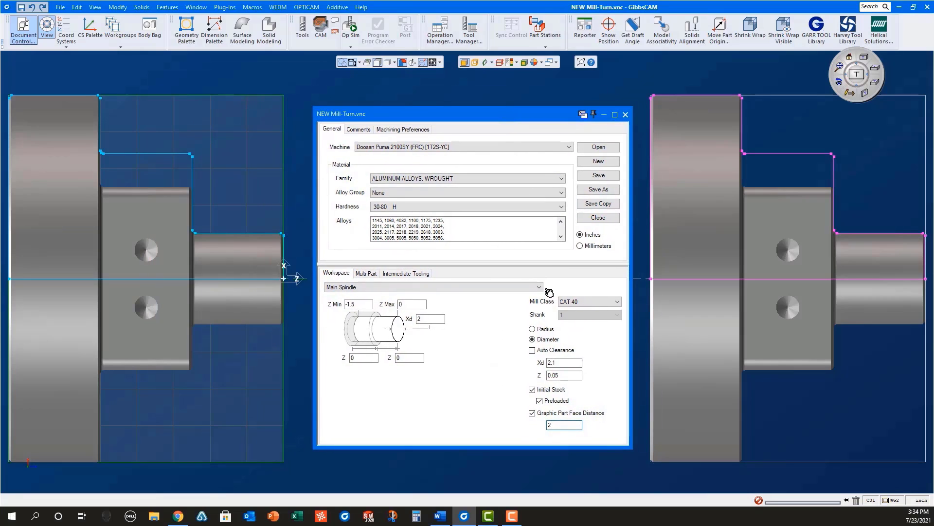
# Set the main spindle stock's Z Max to .025 and Z Min to -1.65.
pyautogui.doubleClick(398, 303)
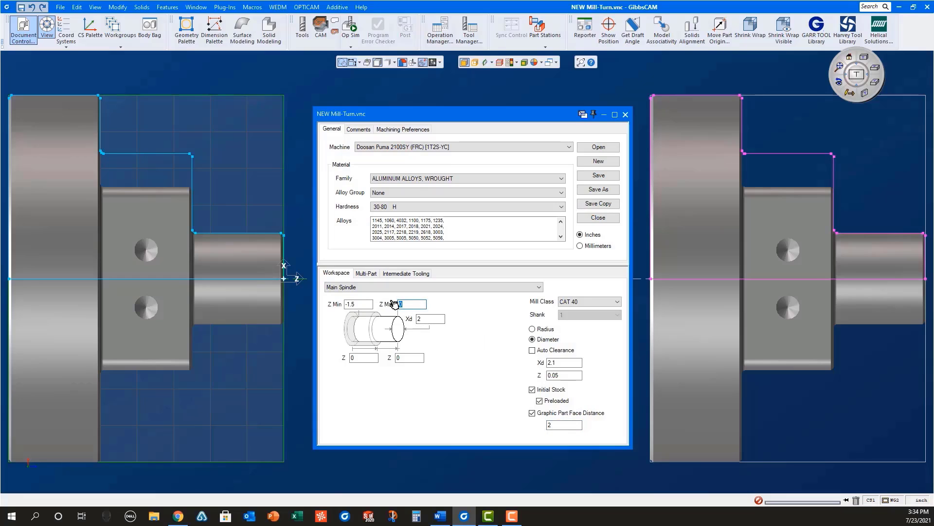
pyautogui.write('.025')
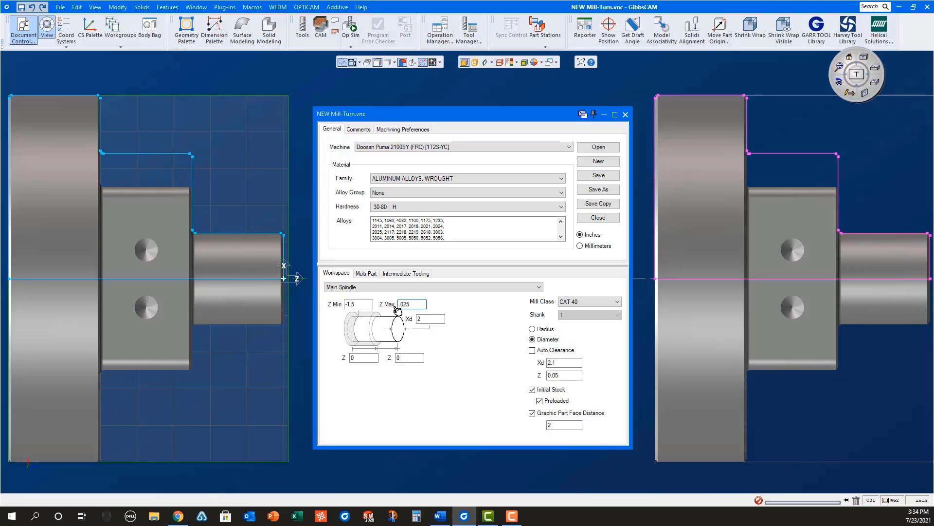
pyautogui.click(359, 305)
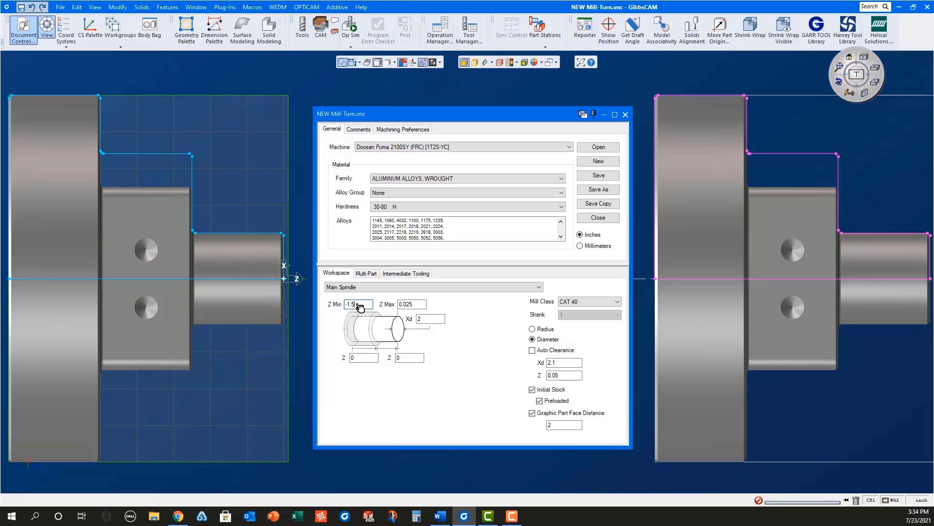
pyautogui.press('BackSpace')
pyautogui.press('BackSpace')
pyautogui.write('.65')
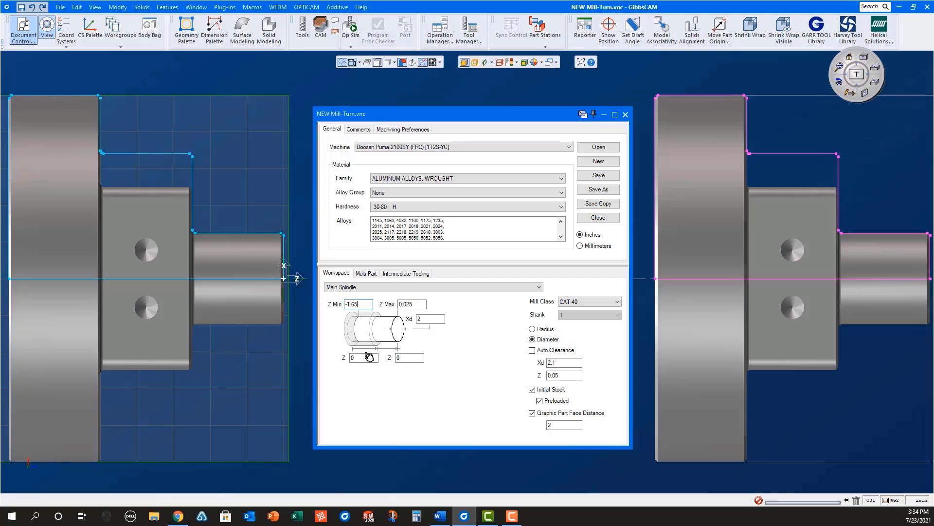
# Set the sub spindle stock's Z Max to .025 and close the document setup.
pyautogui.click(528, 288)
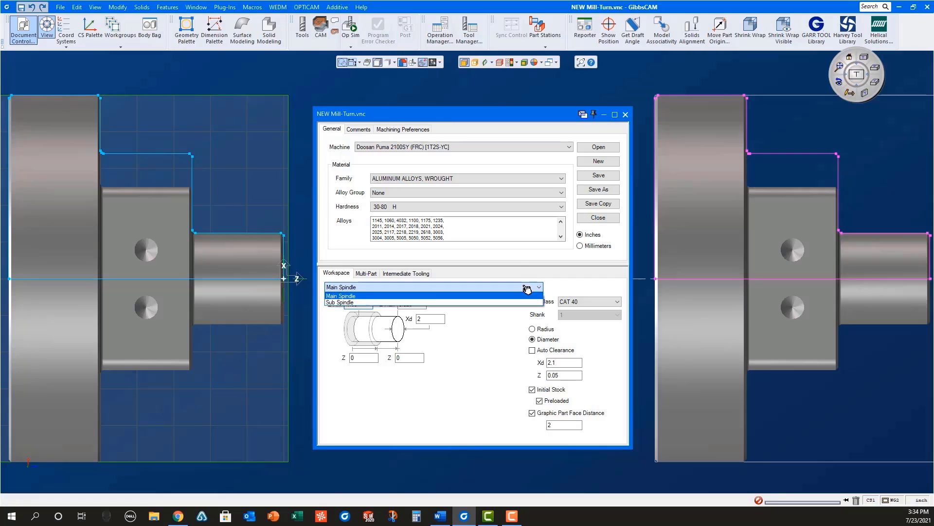
pyautogui.click(428, 303)
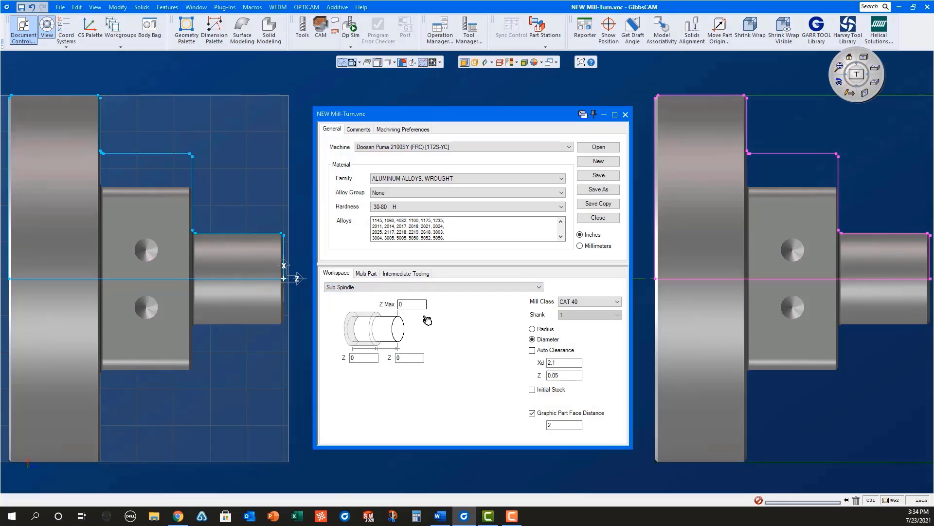
pyautogui.click(408, 306)
pyautogui.write('025')
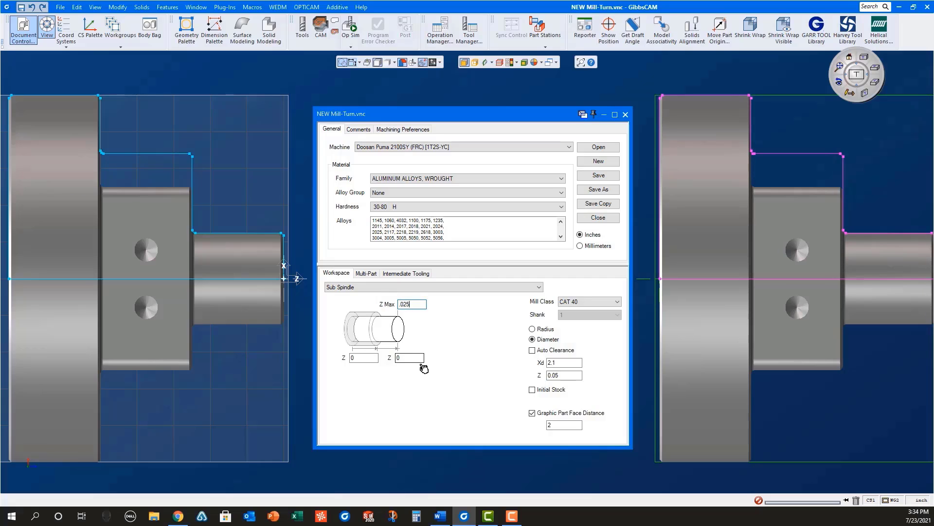
pyautogui.moveTo(409, 359); pyautogui.dragTo(395, 359)
pyautogui.click(626, 115)
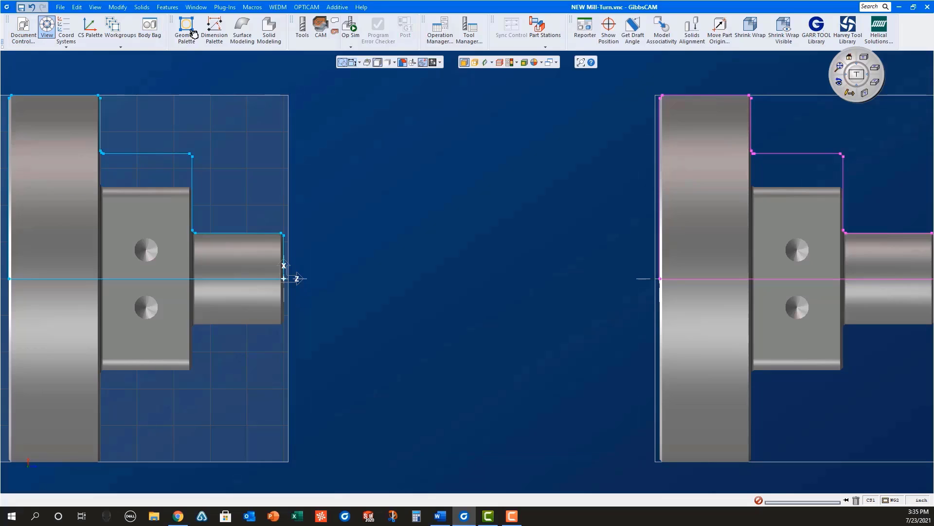
# Show the tool and process lists and load the saved process list "Facing on Main".
pyautogui.click(302, 30)
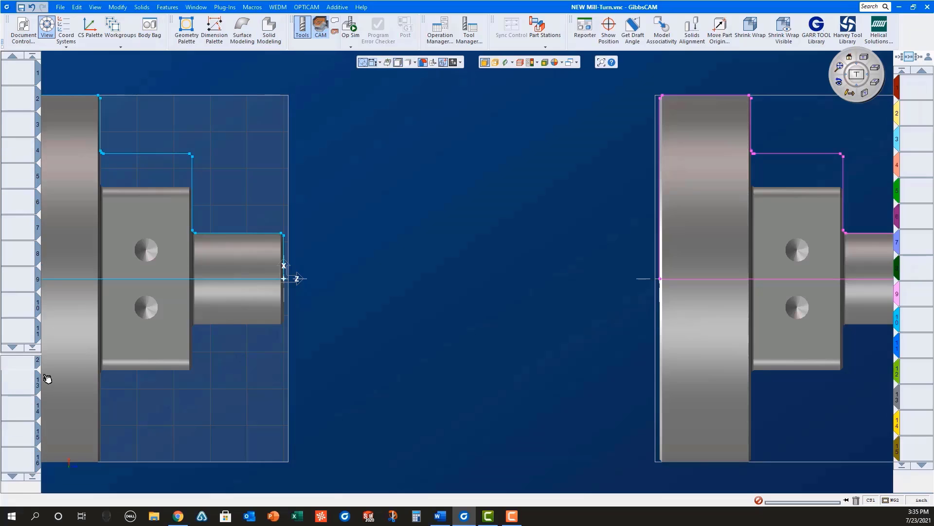
pyautogui.rightClick(13, 400)
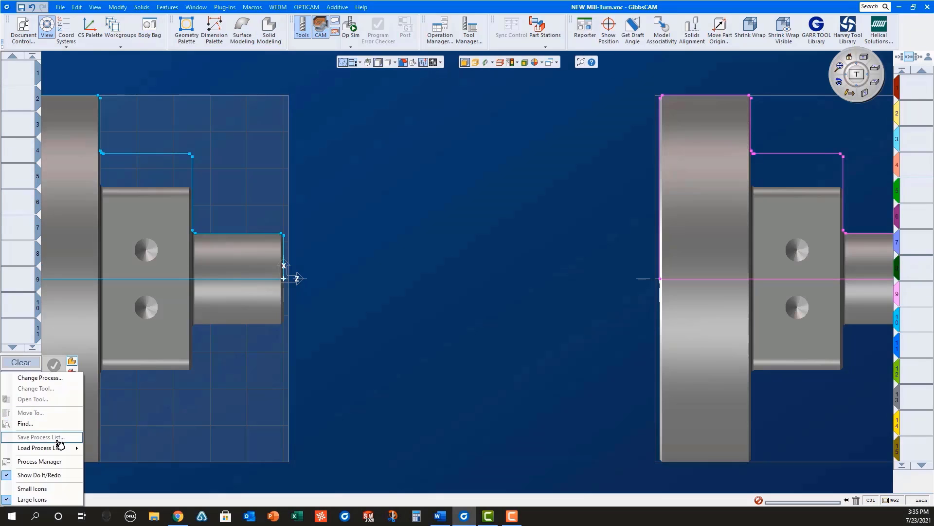
pyautogui.moveTo(58, 449)
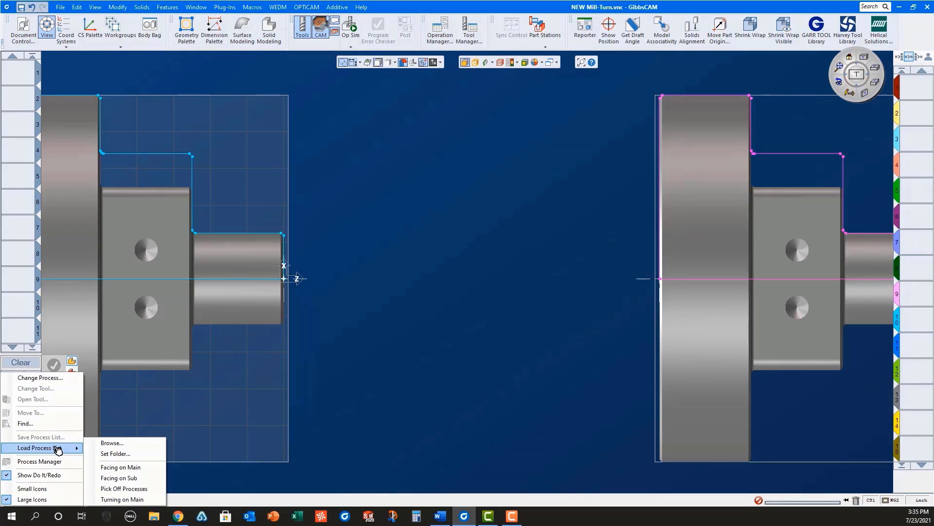
pyautogui.click(124, 467)
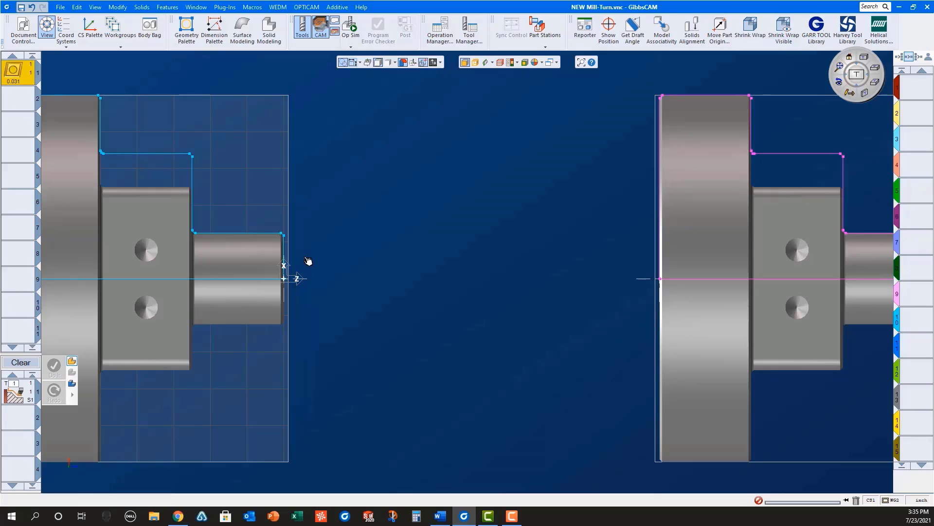
# Create the facing operation on the main spindle part's front face, starting above the stock diameter and cutting down toward the centreline.
pyautogui.click(284, 259)
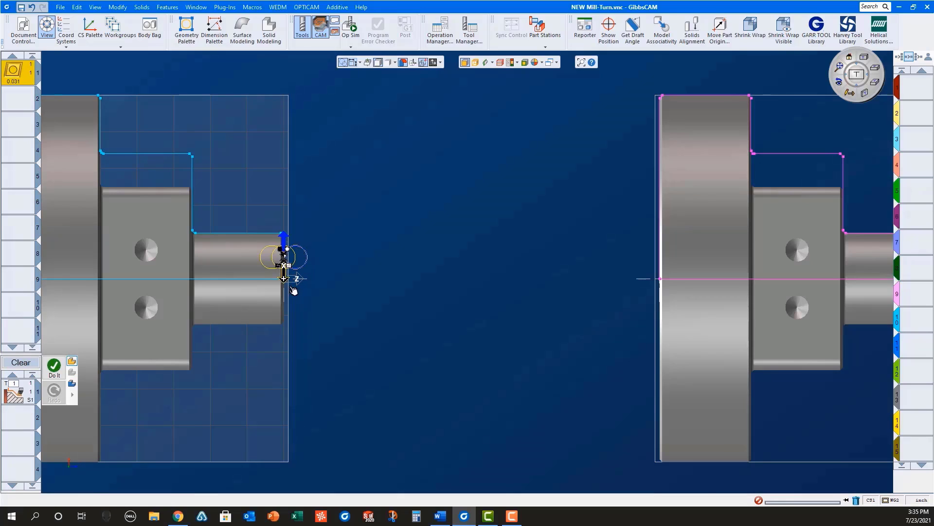
pyautogui.click(291, 271)
pyautogui.moveTo(288, 248)
pyautogui.mouseDown()
pyautogui.moveTo(292, 127)
pyautogui.moveTo(283, 74)
pyautogui.mouseUp()
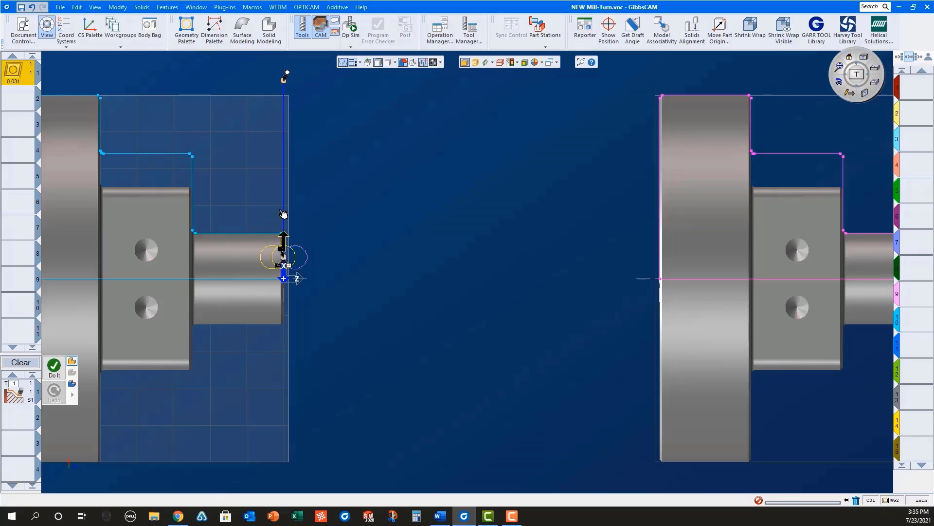
pyautogui.click(58, 370)
pyautogui.scroll(-2, 436, 322)
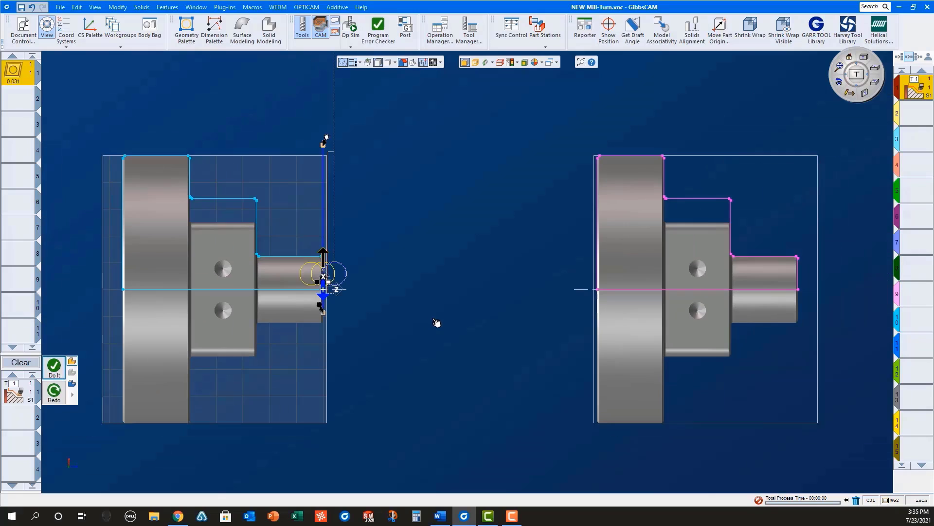
# Clear the facing process and load the saved process list "Turning on Main".
pyautogui.click(26, 364)
pyautogui.rightClick(16, 395)
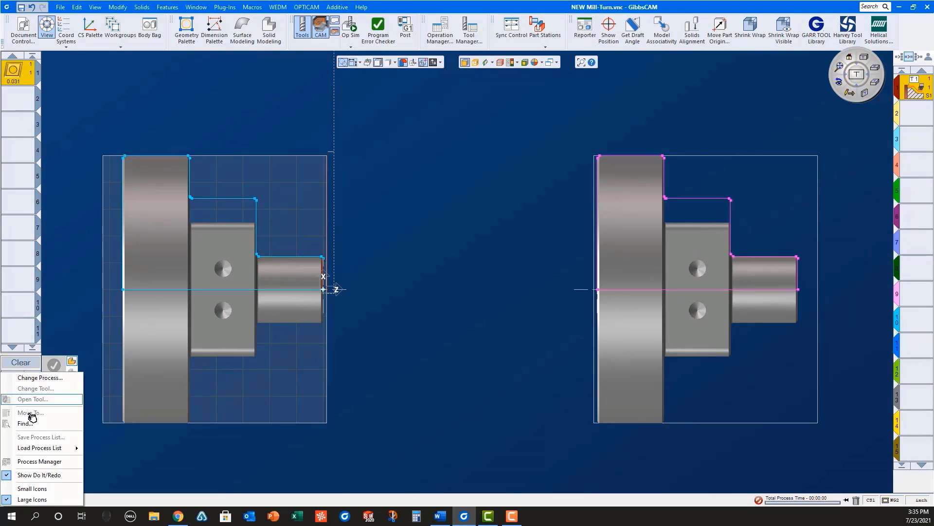
pyautogui.moveTo(67, 452)
pyautogui.click(121, 497)
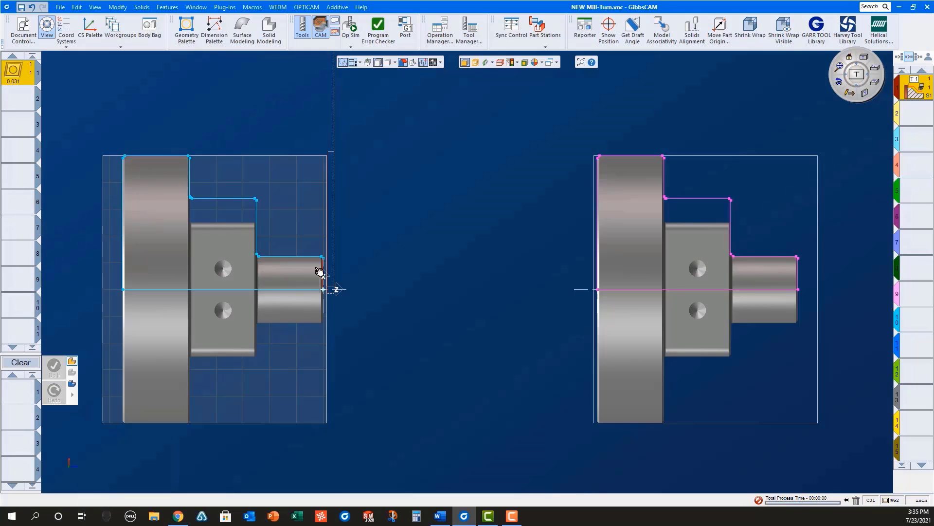
# Select the front chamfer of the main spindle profile as the turning cut's start and move its start point to 0.
pyautogui.scroll(4, 319, 271)
pyautogui.click(329, 285)
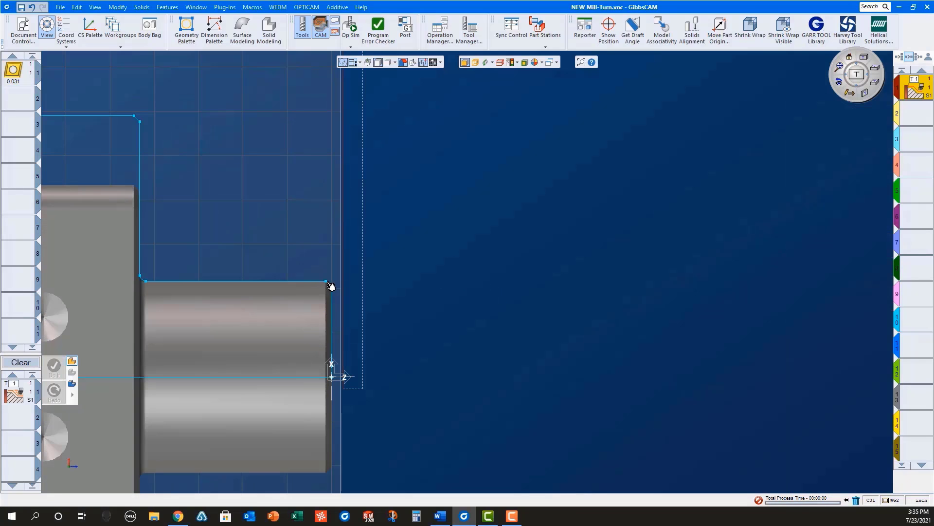
pyautogui.click(331, 286)
pyautogui.rightClick(329, 280)
pyautogui.click(342, 281)
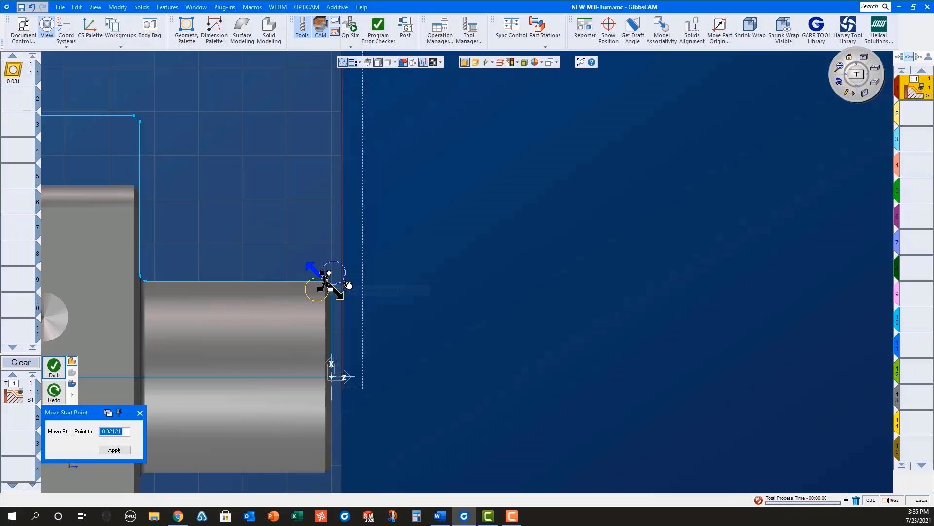
# End the turning cut on the large outer diameter, extended past the back of the stock, and create the turning operation.
pyautogui.scroll(-4, 294, 170)
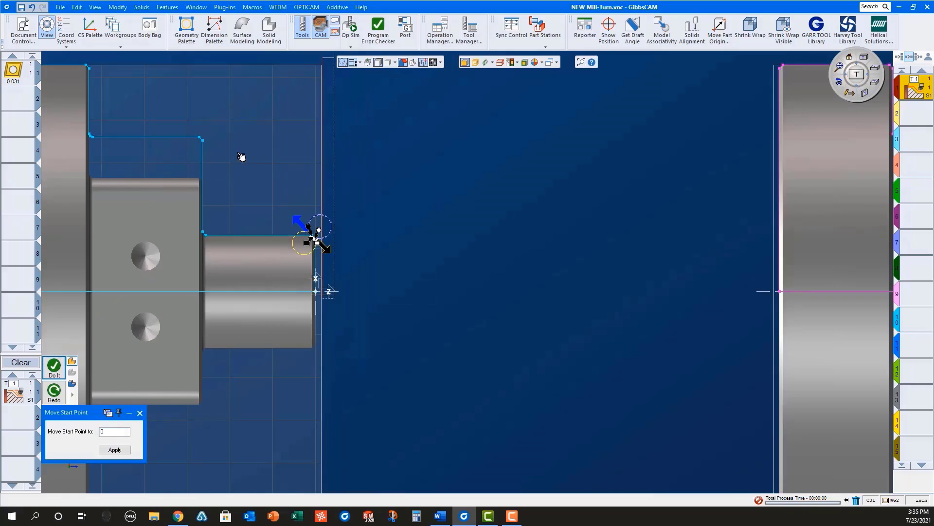
pyautogui.rightClick(126, 100)
pyautogui.click(200, 259)
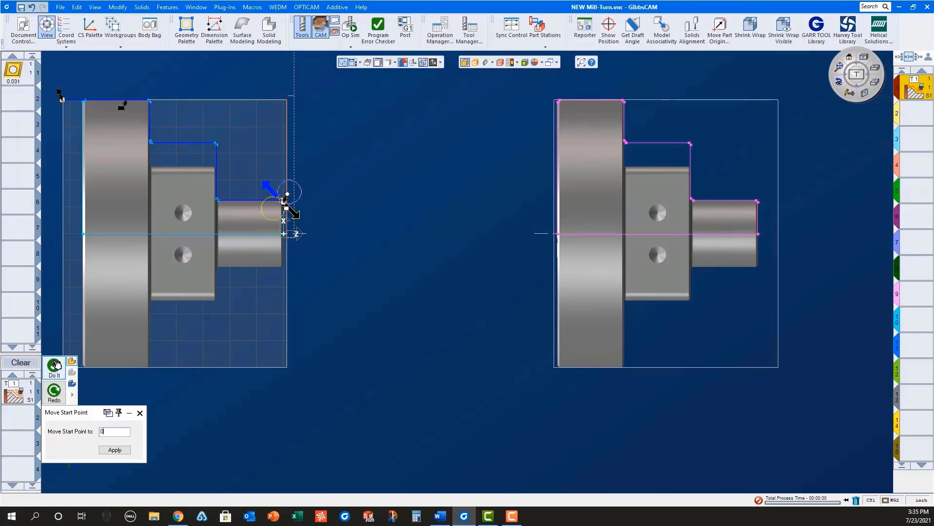
pyautogui.click(54, 369)
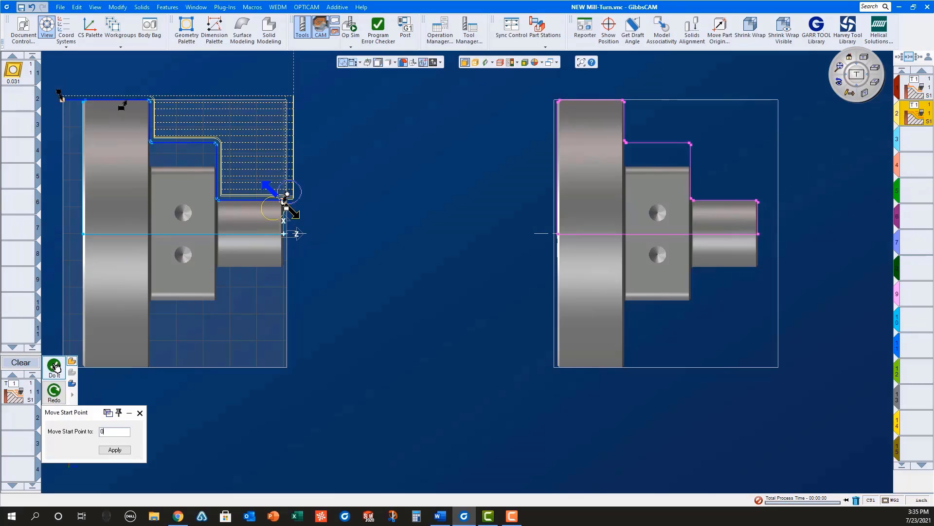
# Clear the turning process and load the saved process list "Pick Off Processes".
pyautogui.click(20, 363)
pyautogui.rightClick(19, 389)
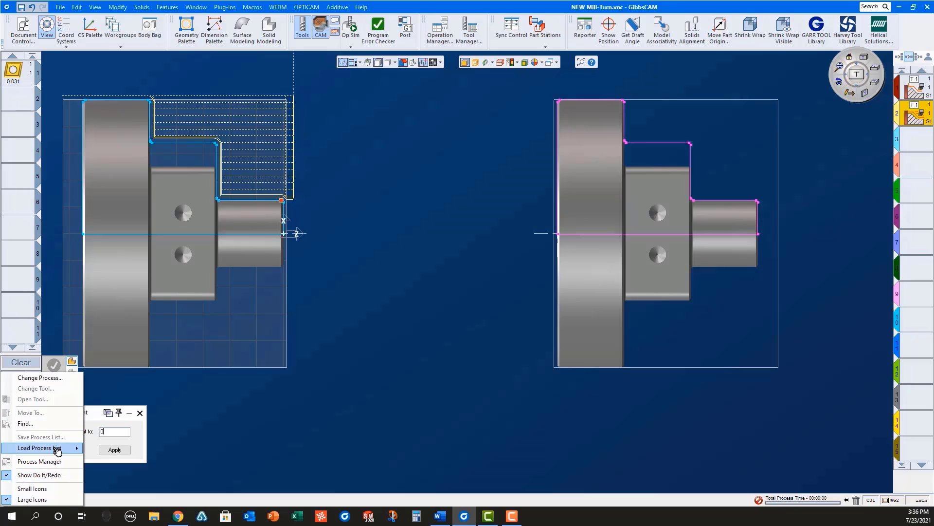
pyautogui.moveTo(59, 447)
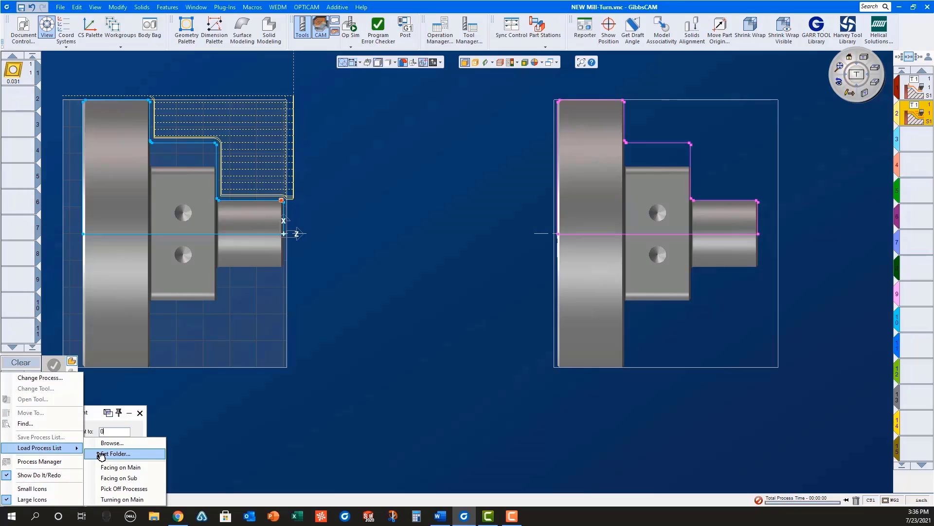
pyautogui.click(129, 488)
# Review the settings of the four pick-off processes: Sub Spindle In, Part Shift with Sub Spindle Pull, cut-off Contour and Sub Spindle Return.
pyautogui.click(19, 395)
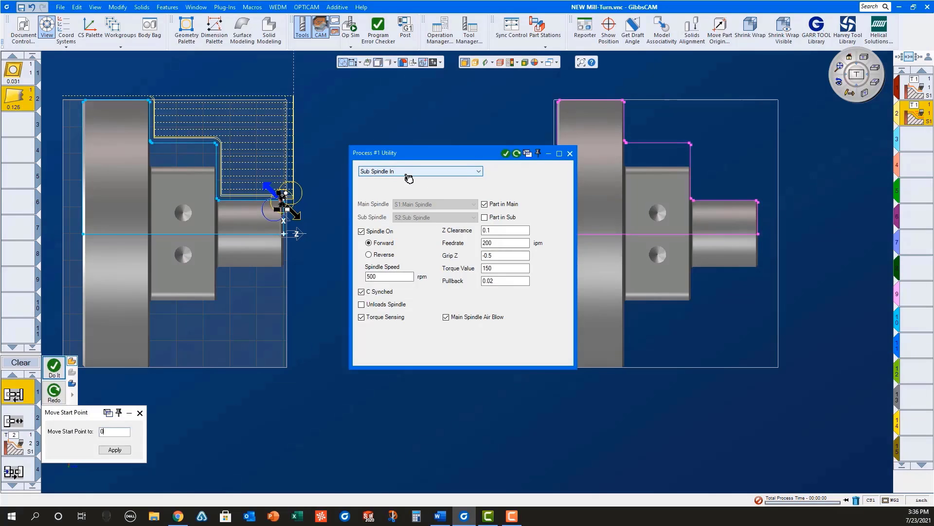
pyautogui.click(22, 423)
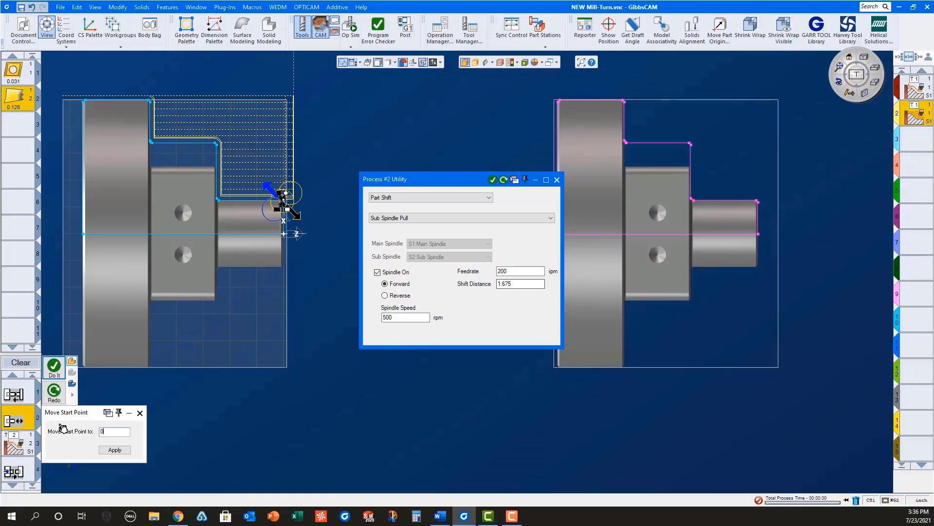
pyautogui.doubleClick(18, 451)
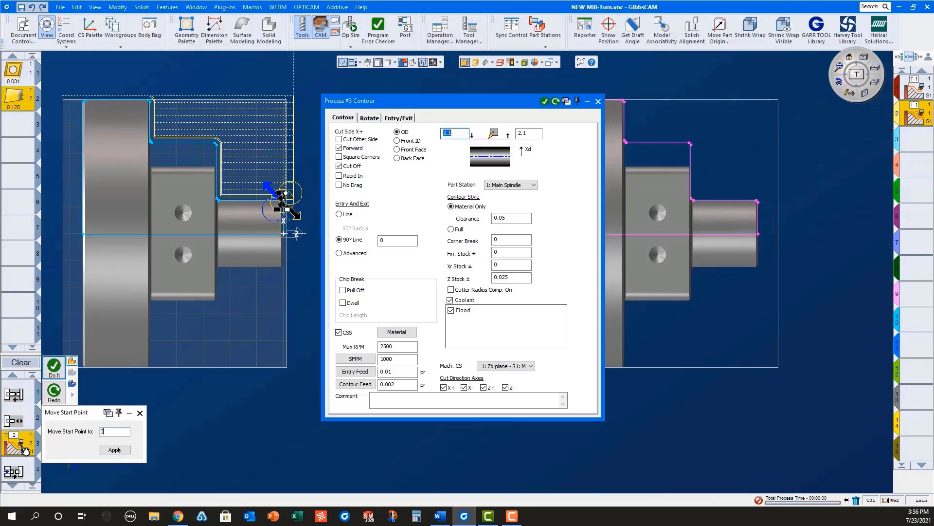
pyautogui.click(598, 102)
pyautogui.click(17, 473)
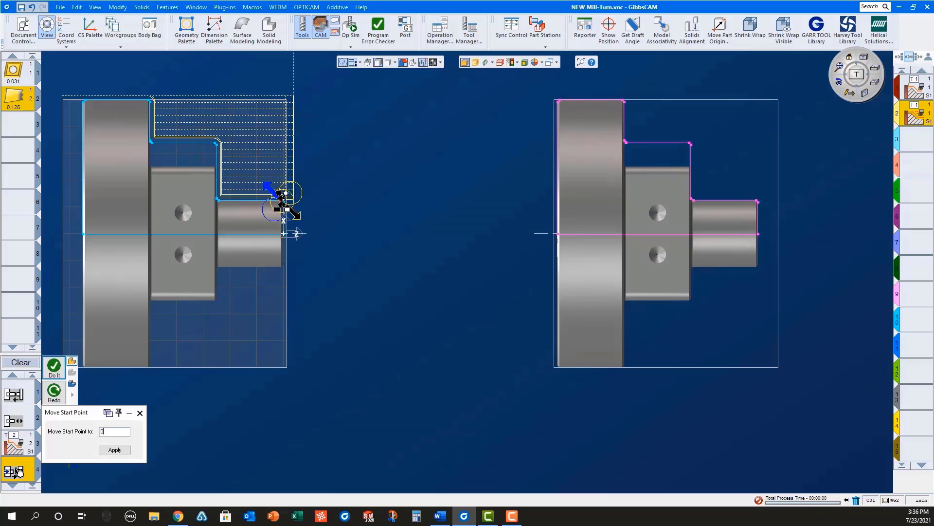
pyautogui.doubleClick(18, 471)
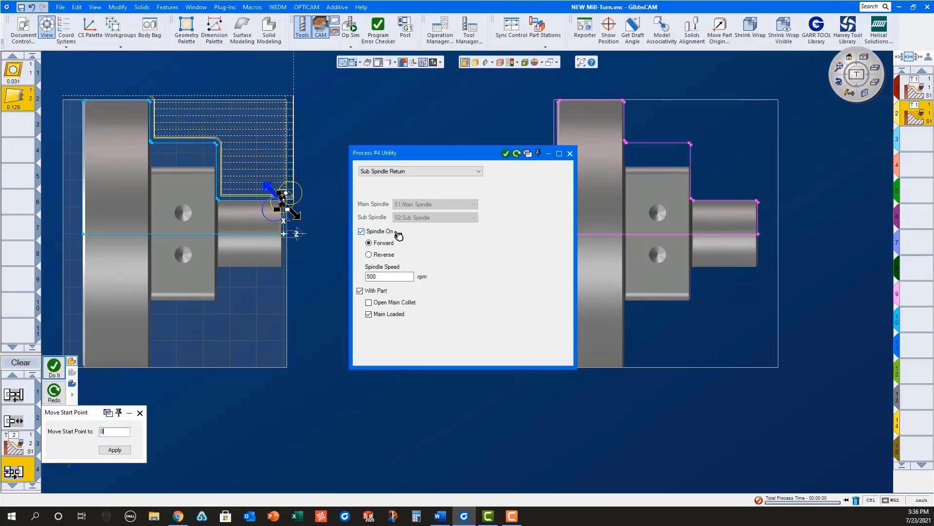
pyautogui.click(570, 152)
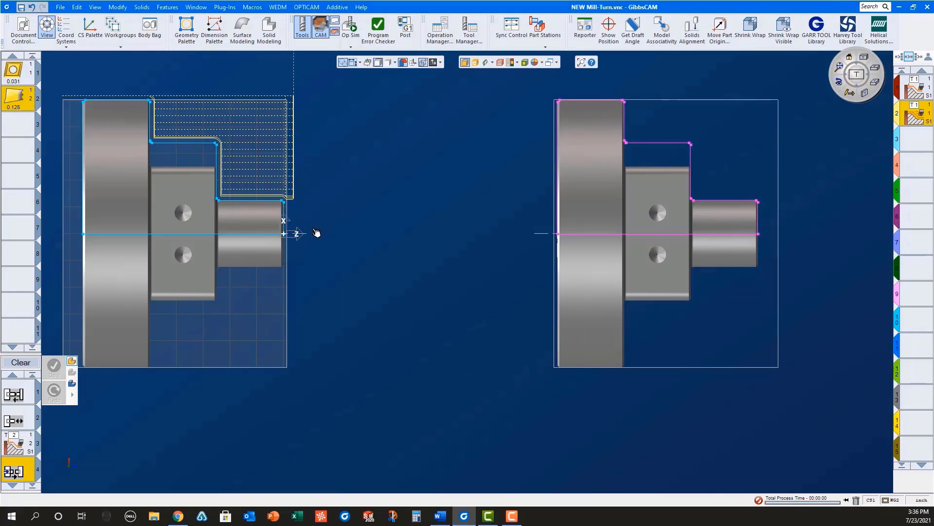
# Create the pick-off and cut-off operations on the main part's front face line, cutting from above the stock to past the centreline.
pyautogui.click(285, 221)
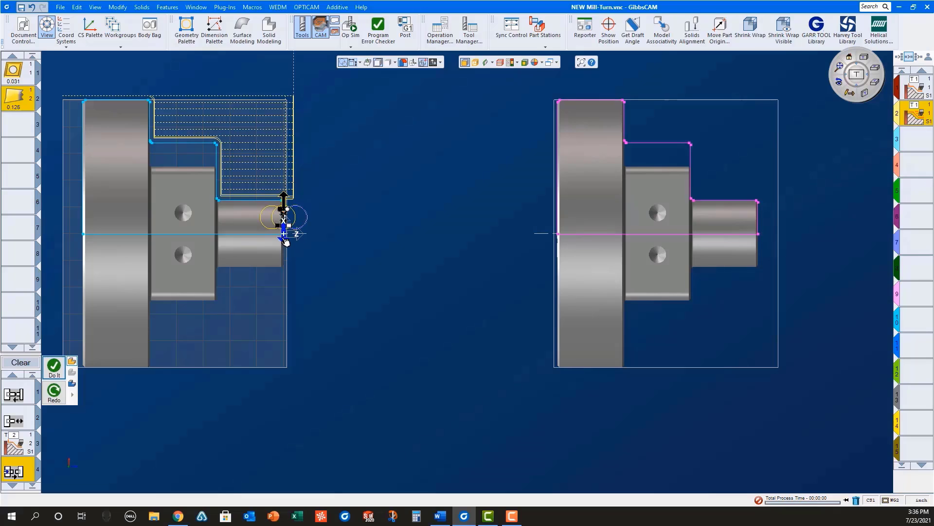
pyautogui.click(295, 78)
pyautogui.click(54, 368)
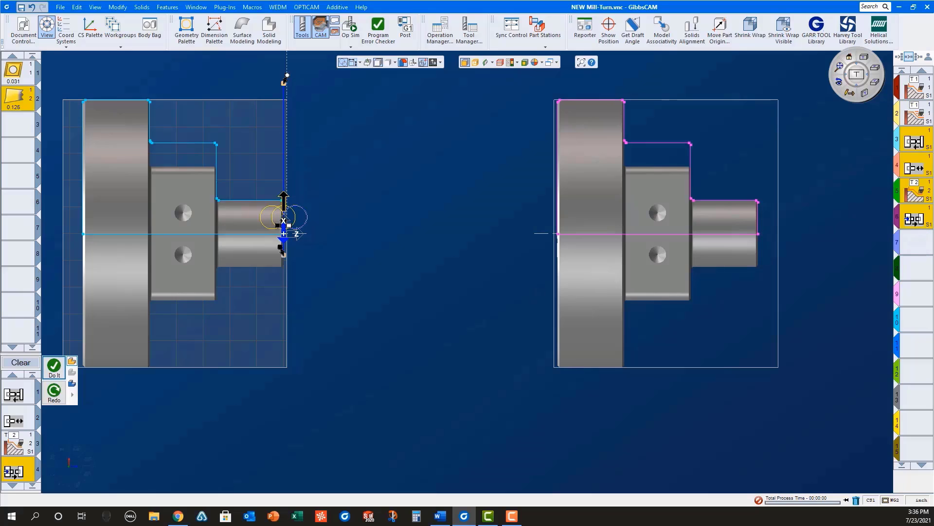
# Clear the pick-off processes and switch to coordinate system 4, ZX plane - S2: Sub Spindle.
pyautogui.click(21, 362)
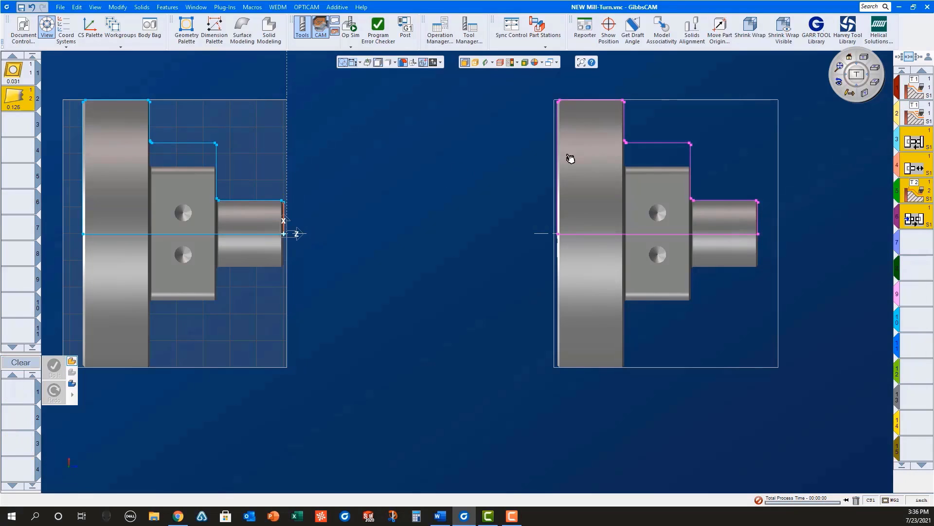
pyautogui.rightClick(662, 141)
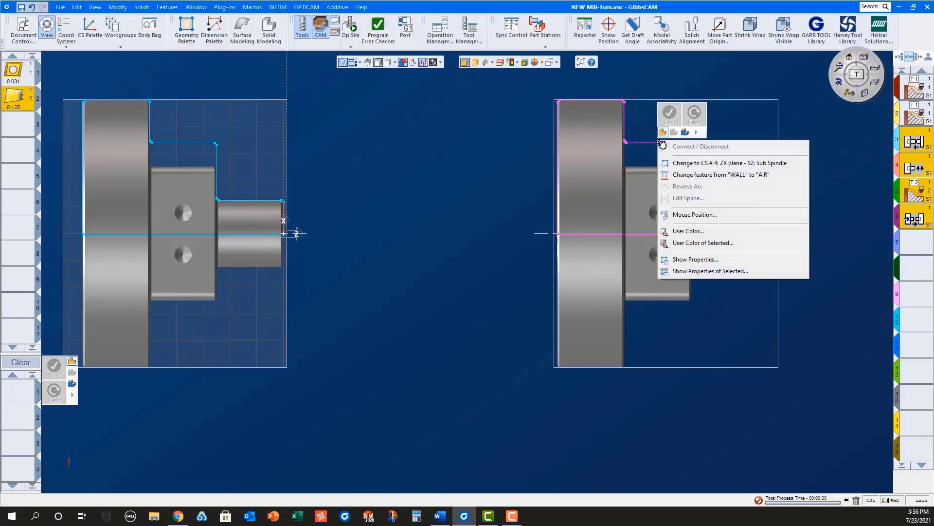
pyautogui.click(691, 163)
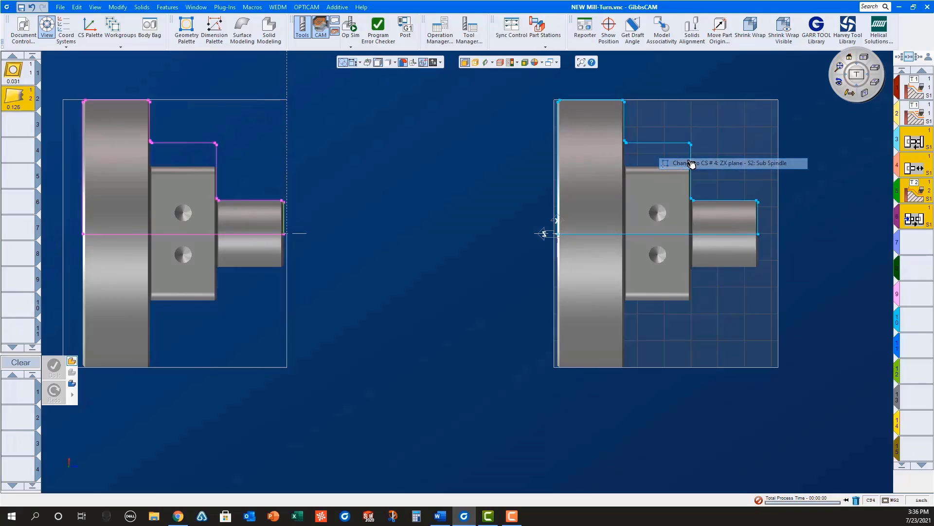
# Load the saved process list "Facing on Sub" and set the contour process's part station to 2: Sub Spindle.
pyautogui.rightClick(17, 397)
pyautogui.moveTo(50, 448)
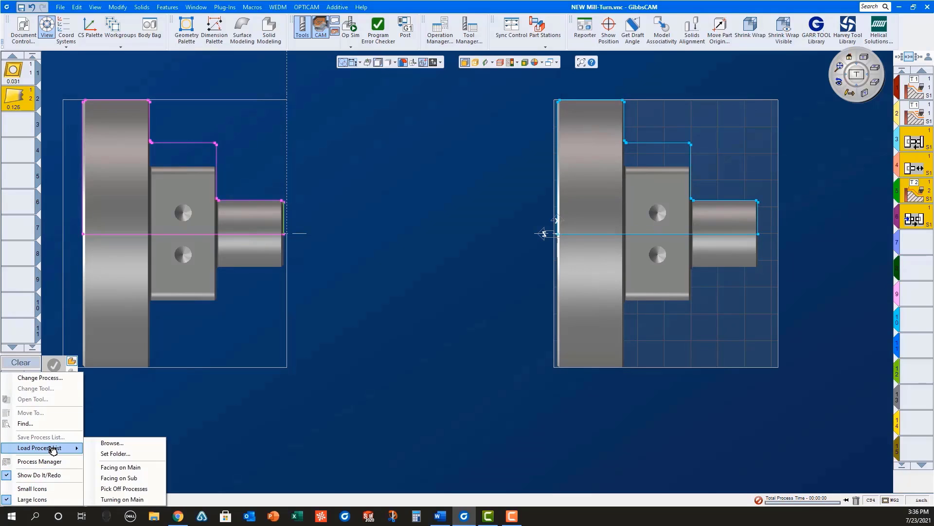
pyautogui.click(118, 478)
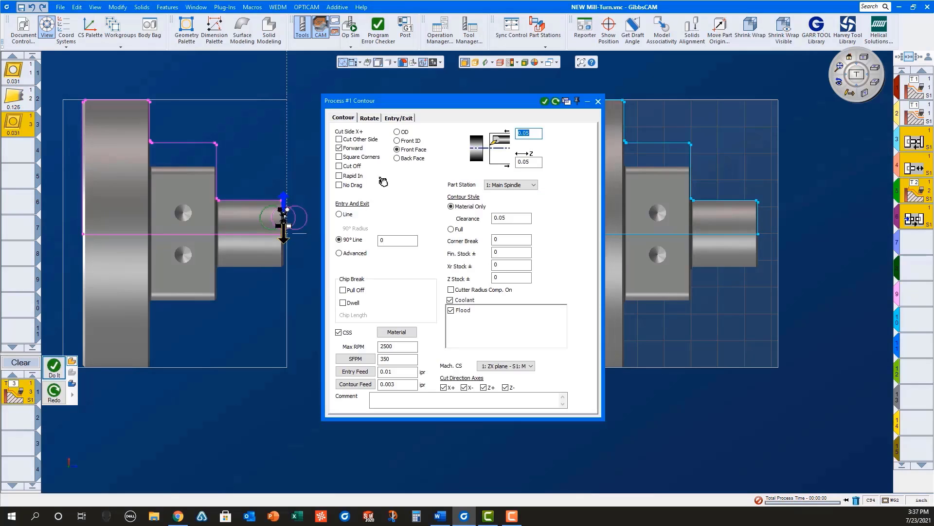
pyautogui.click(523, 185)
pyautogui.click(508, 203)
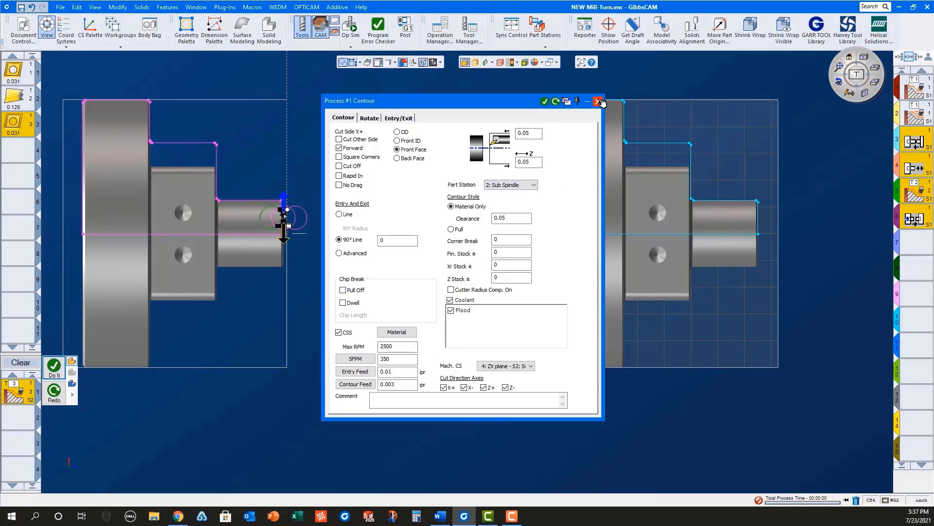
pyautogui.click(599, 102)
# Create the facing operation on the sub spindle part's flange face, cutting from above the stock down past the centreline.
pyautogui.click(561, 178)
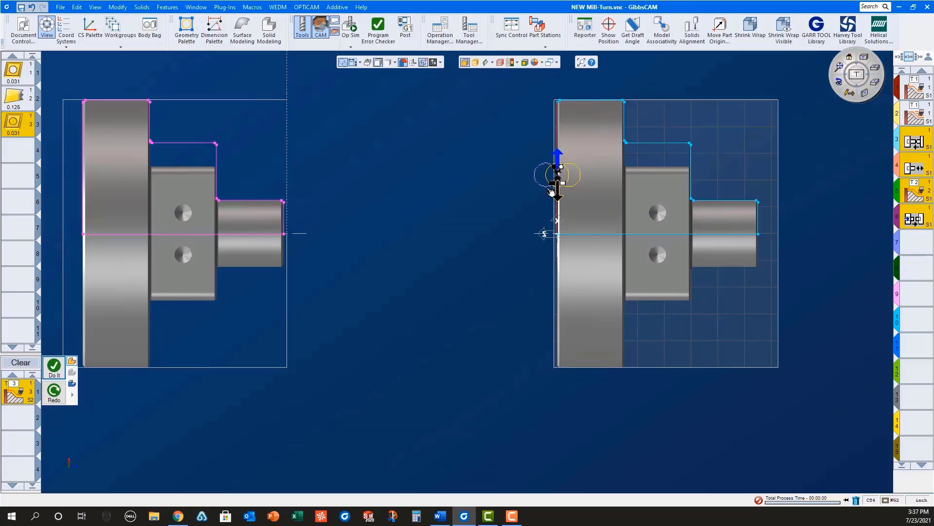
pyautogui.click(558, 195)
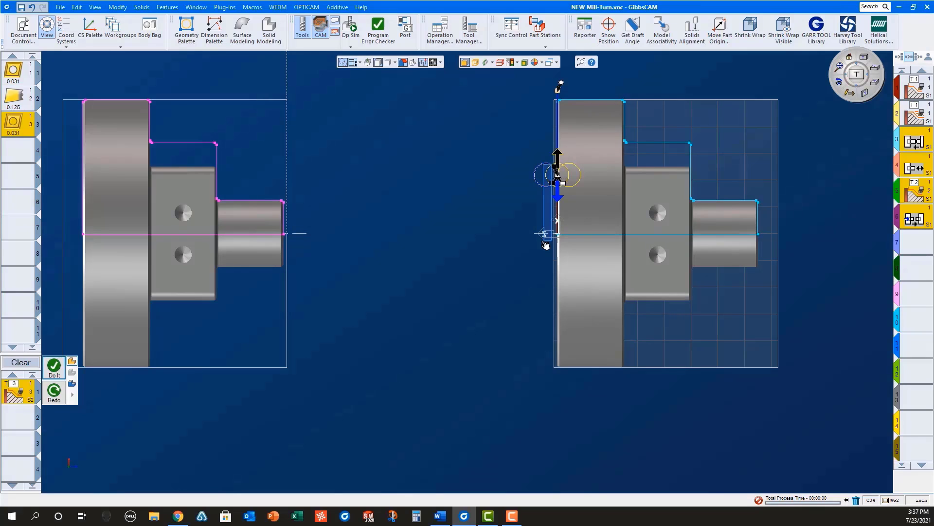
pyautogui.scroll(5, 557, 168)
pyautogui.scroll(-4, 548, 178)
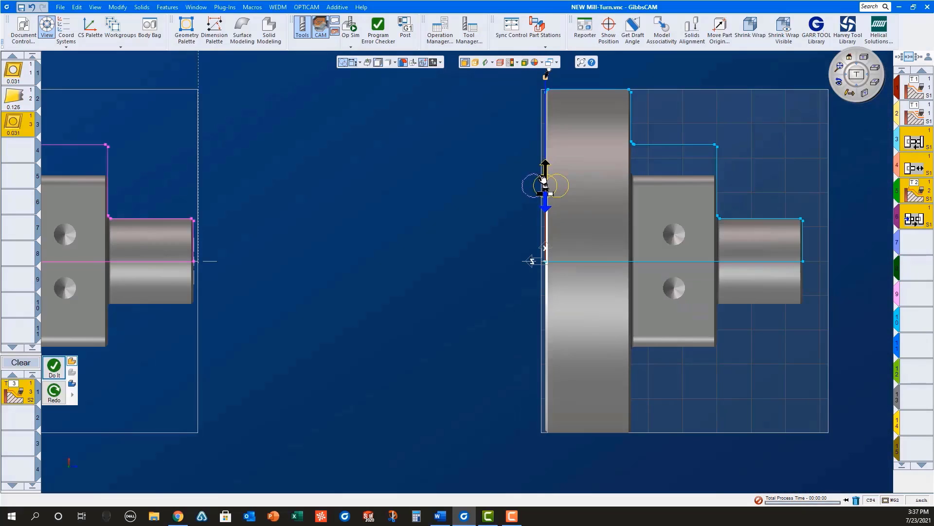
pyautogui.moveTo(543, 180); pyautogui.dragTo(546, 281)
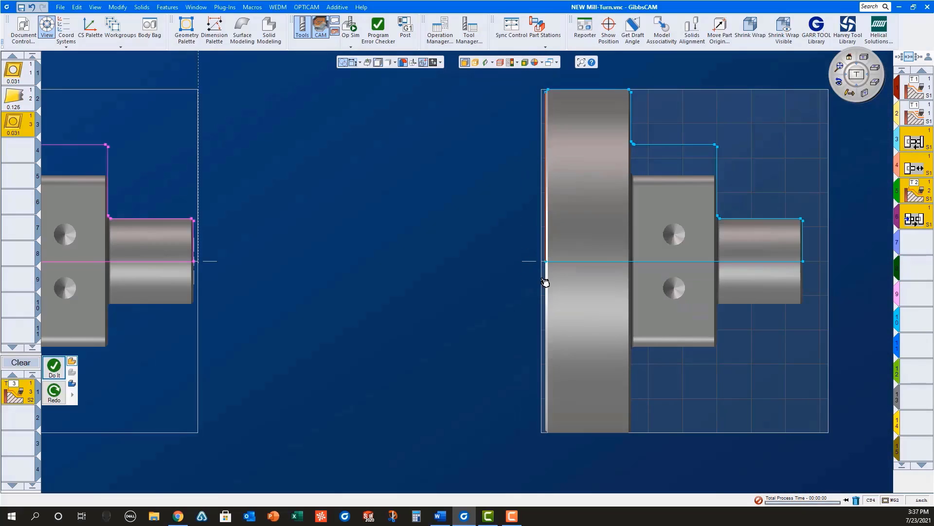
pyautogui.click(54, 368)
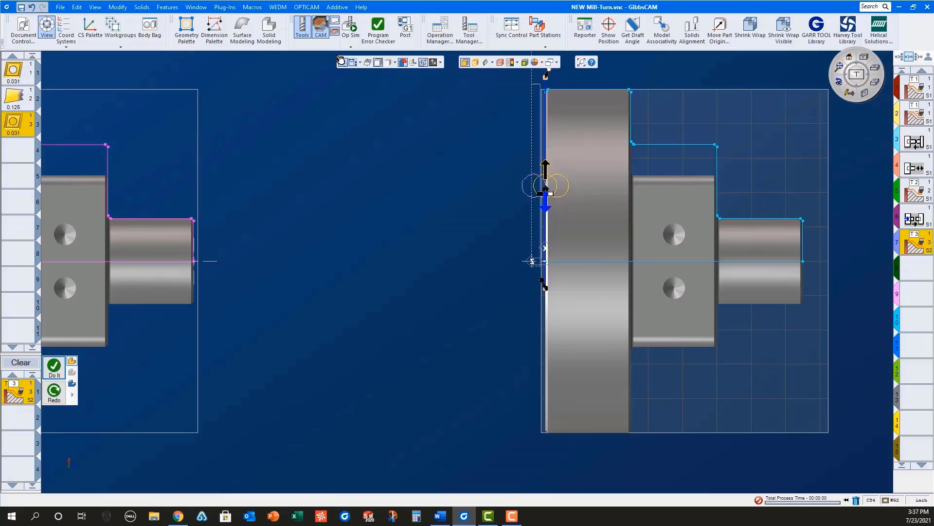
# Open the operation simulation and enable the Stop At Part Load/Unload condition.
pyautogui.click(837, 72)
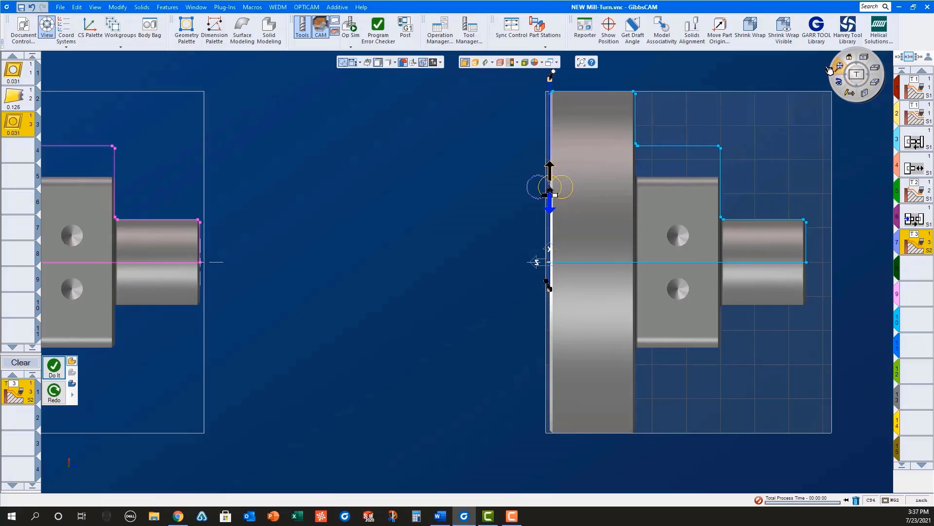
pyautogui.click(358, 32)
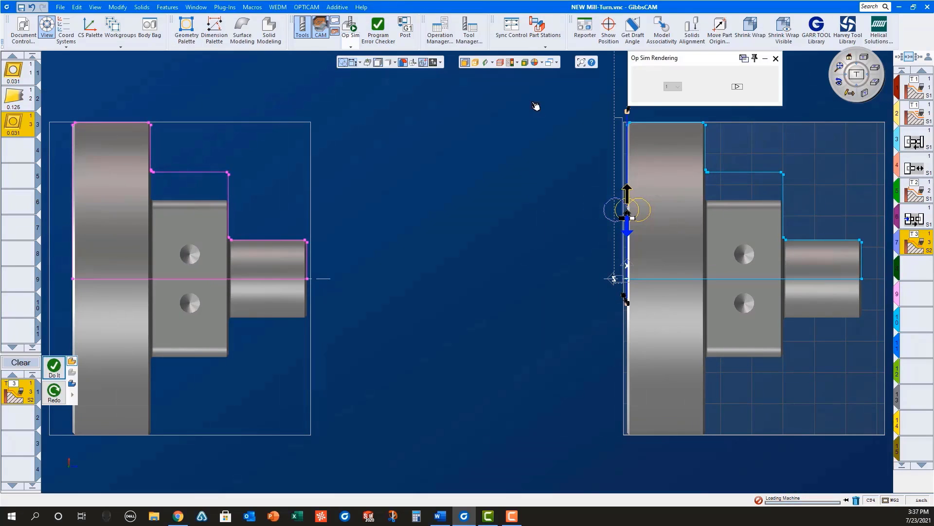
pyautogui.click(639, 73)
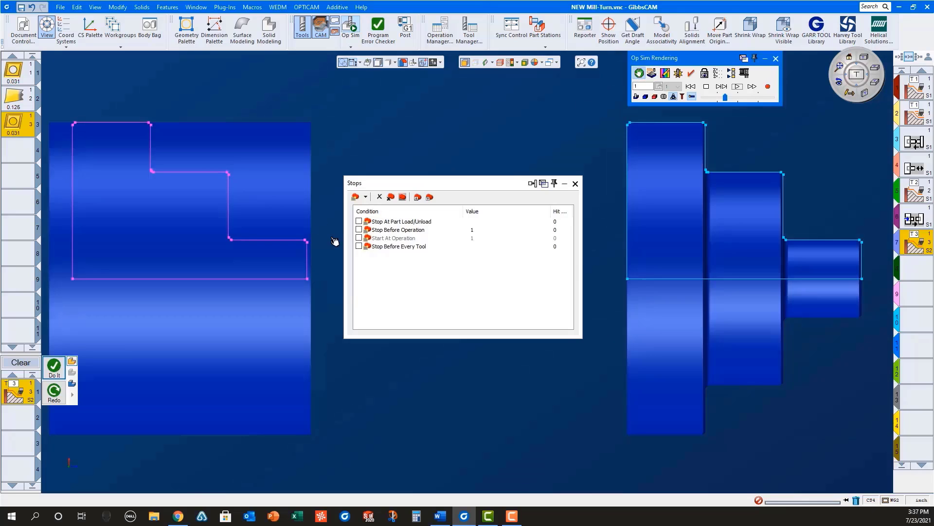
pyautogui.click(359, 222)
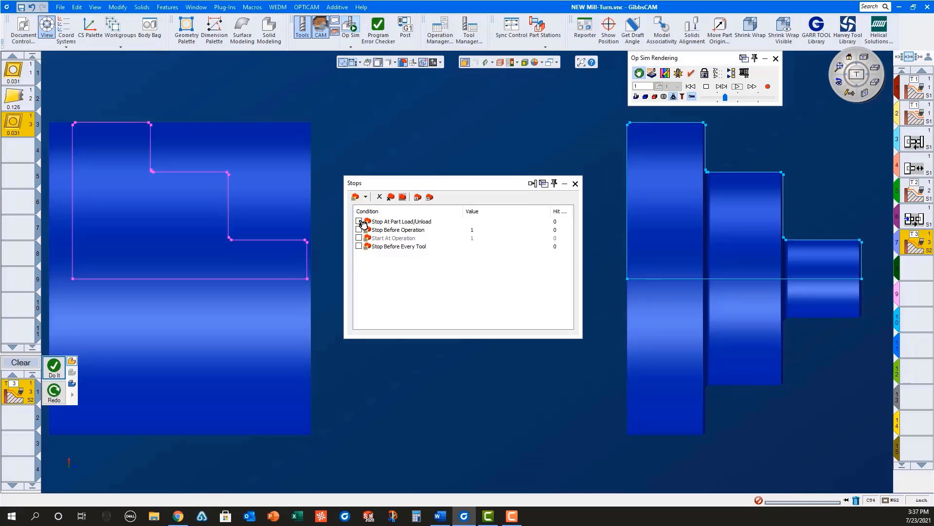
pyautogui.click(578, 185)
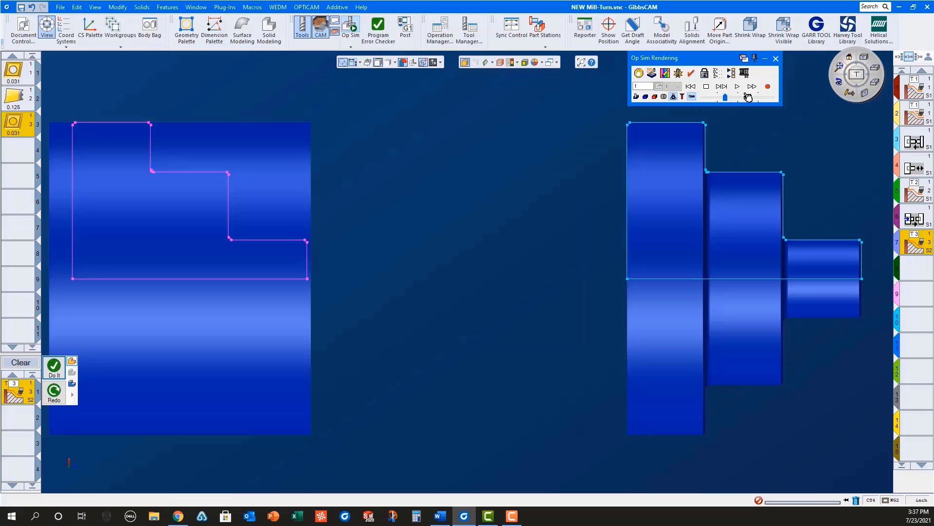
# Run the simulation through the main spindle facing and turning, continuing into the part pick-off.
pyautogui.click(737, 88)
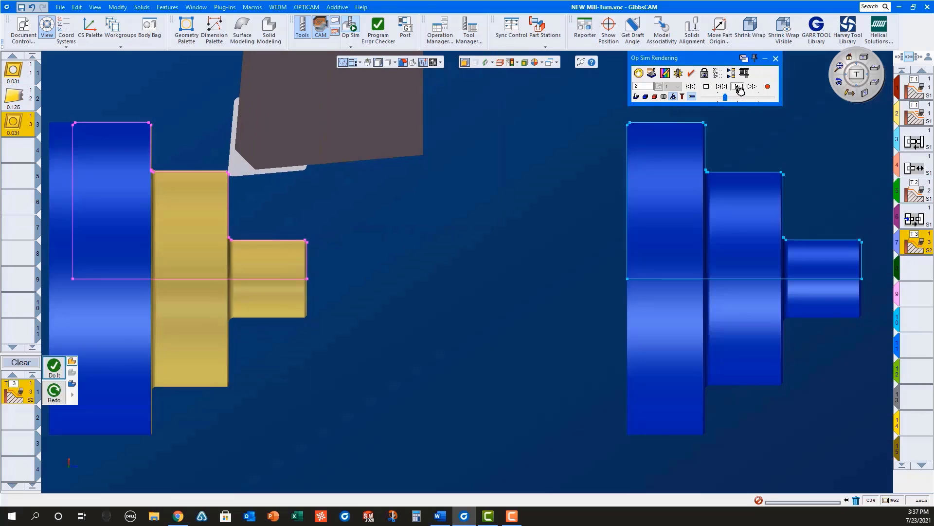
pyautogui.click(738, 88)
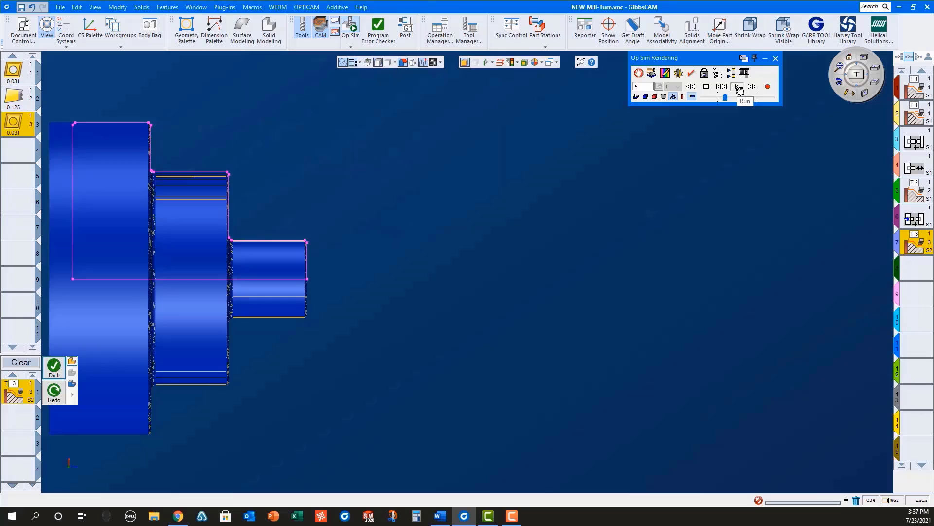